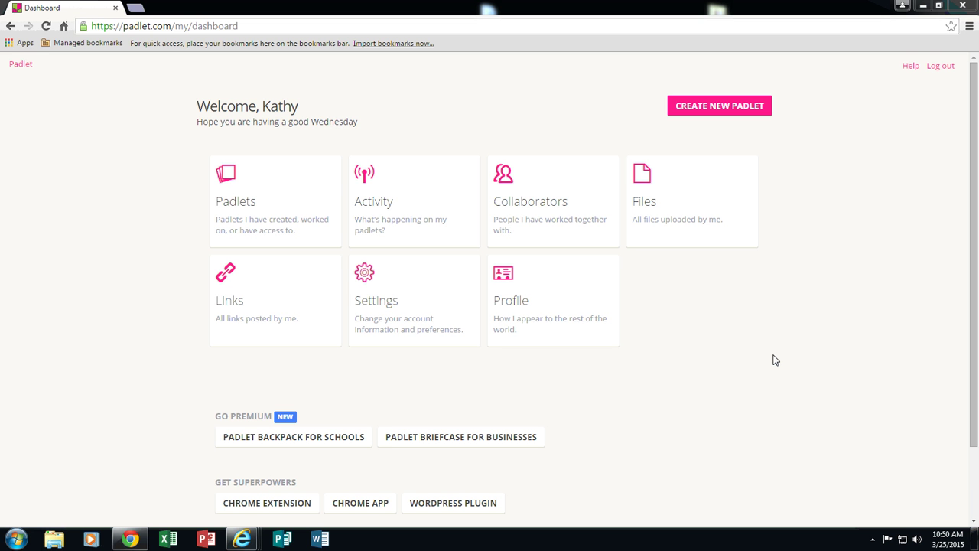
Create a new blank padlet wall from the dashboard.
click(732, 106)
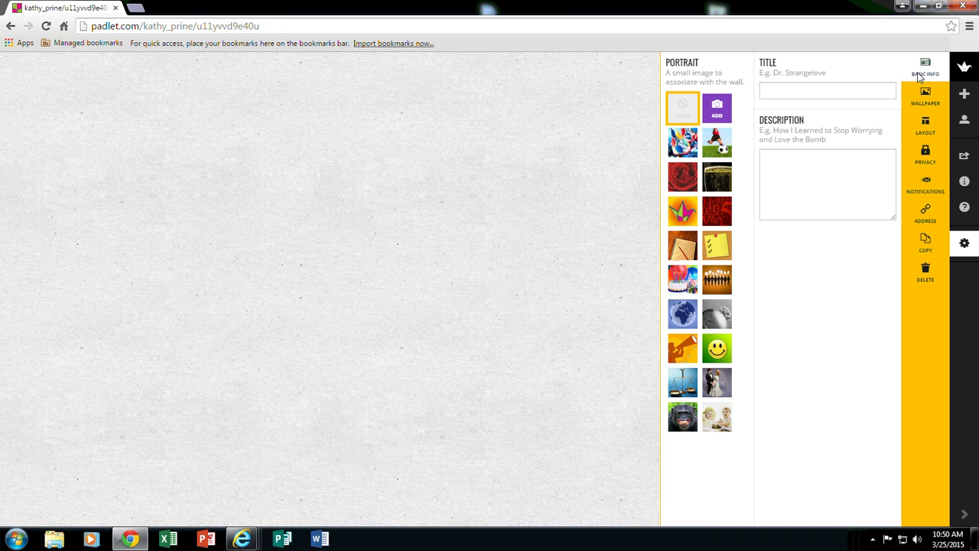
Title the wall 'Inventors and Inventions Scavenger Hunt', add the 'Read each question...' instructions, and pick the grey portrait.
click(800, 90)
text(I)
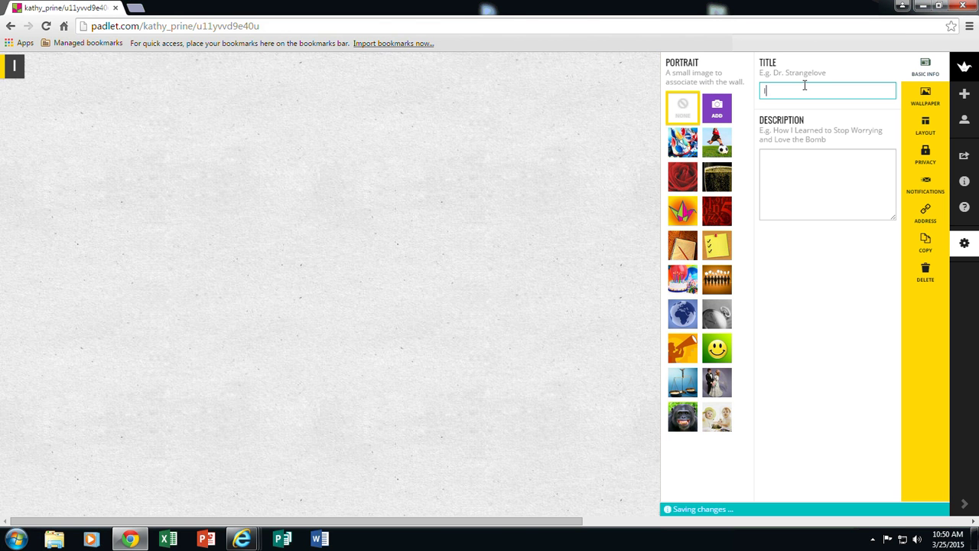
text(nventors an)
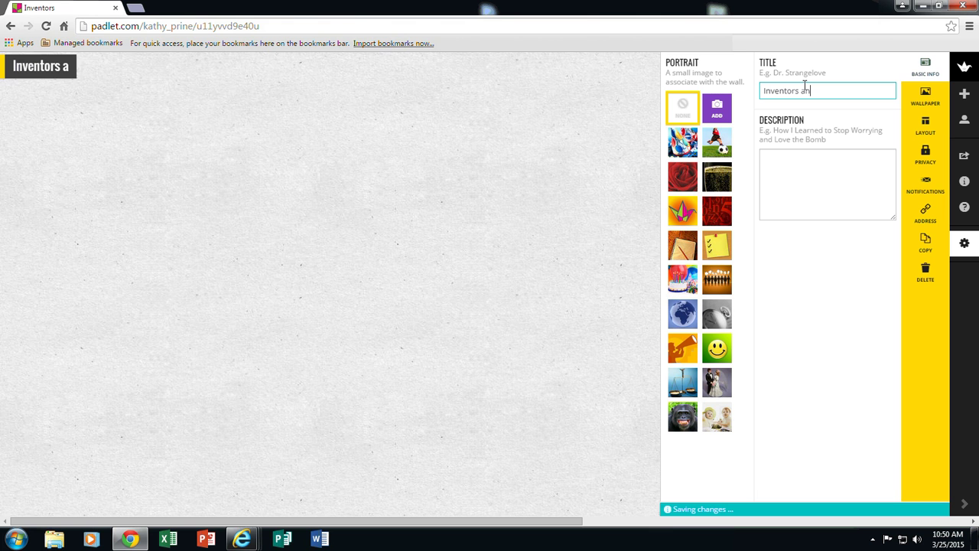
text(d Inventions )
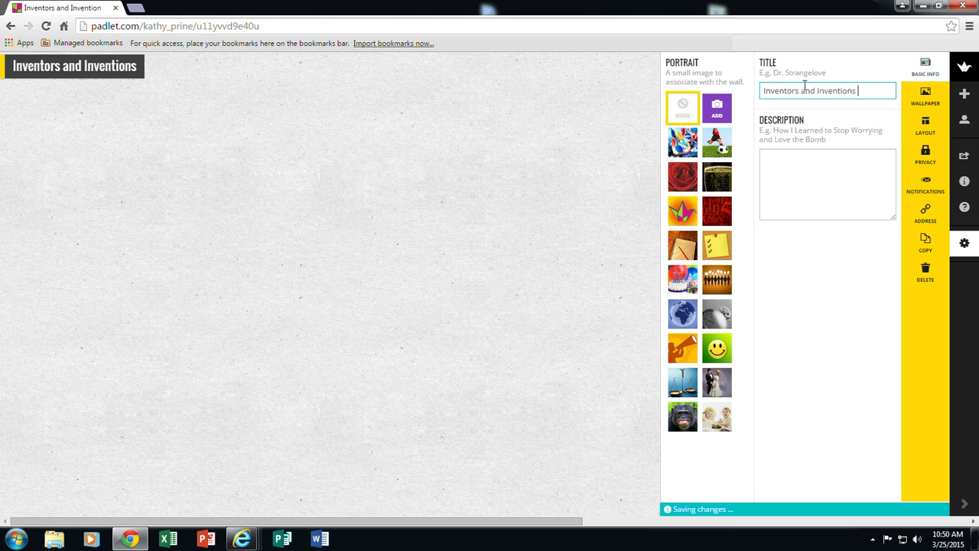
text(Scavenger Hunt)
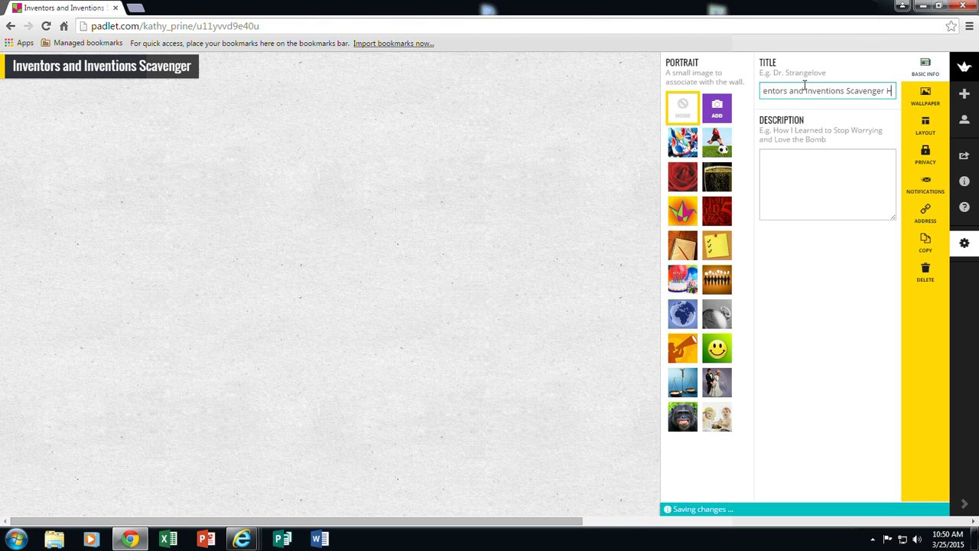
click(814, 153)
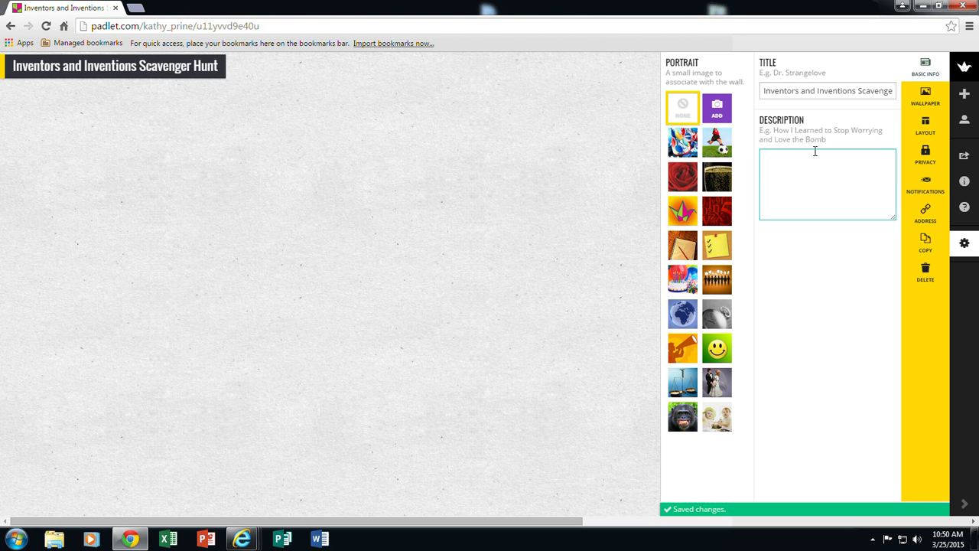
text(Read e)
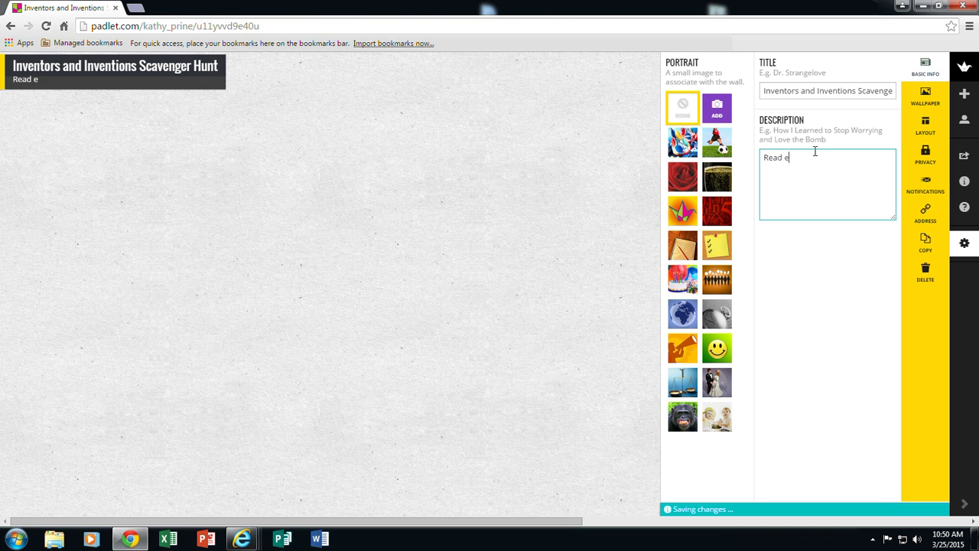
text(ach question. clic)
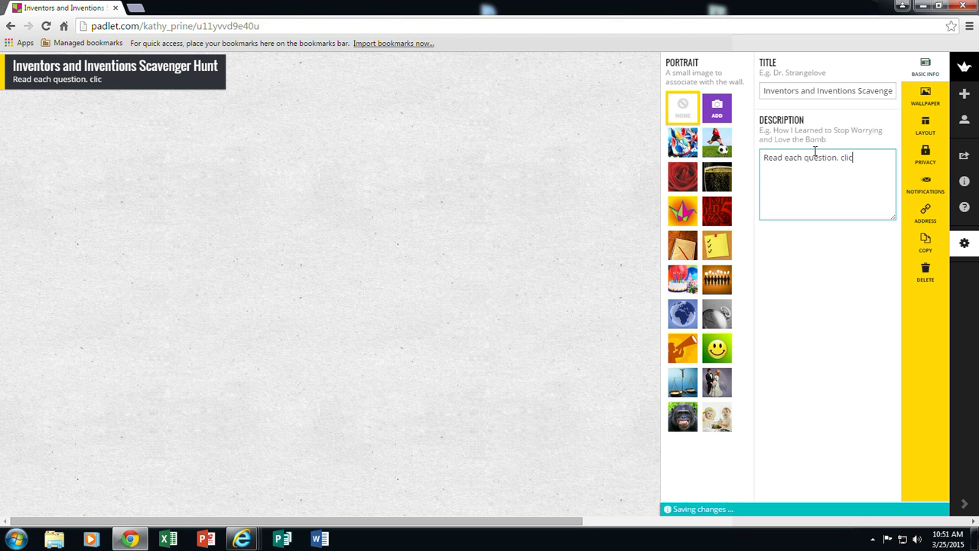
text(k on the resource link to fi)
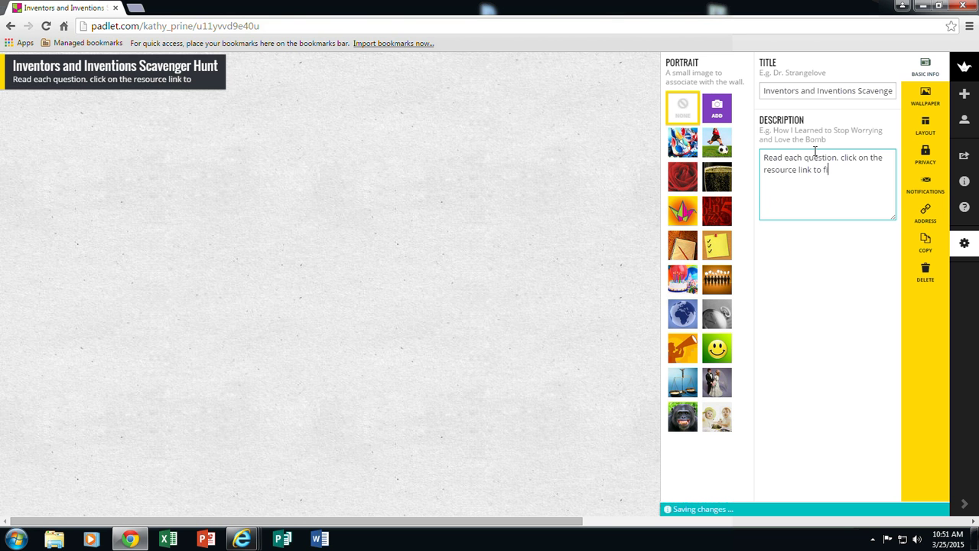
text(nd the answer)
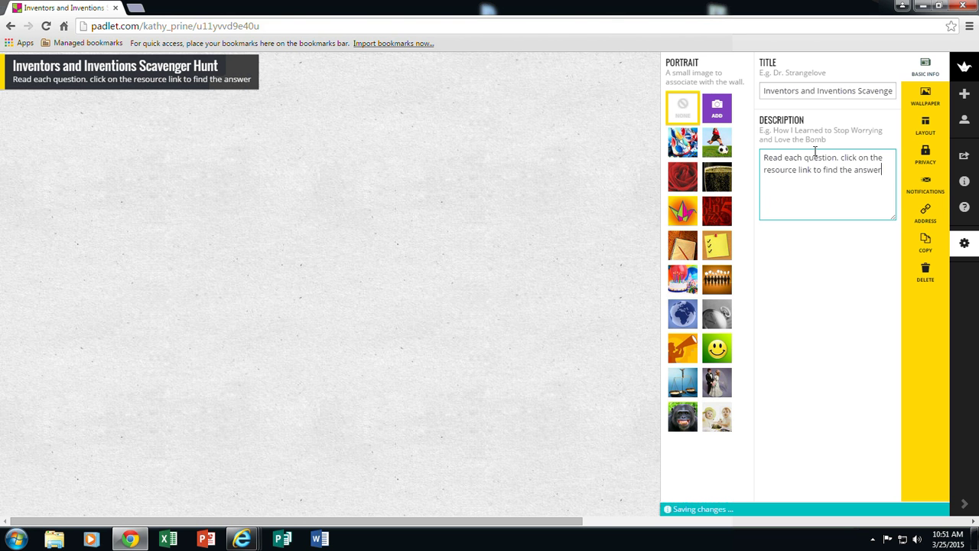
text(s. Write your)
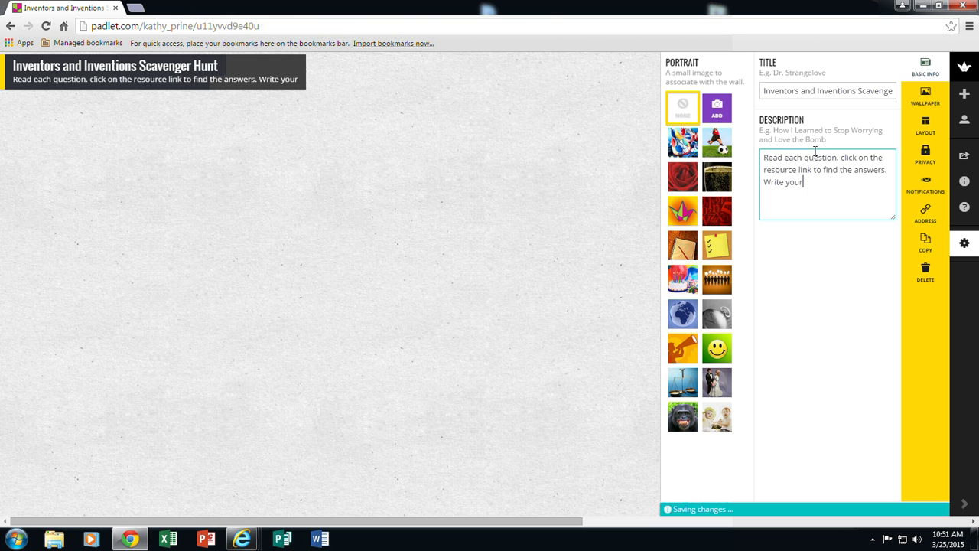
text( answers dow)
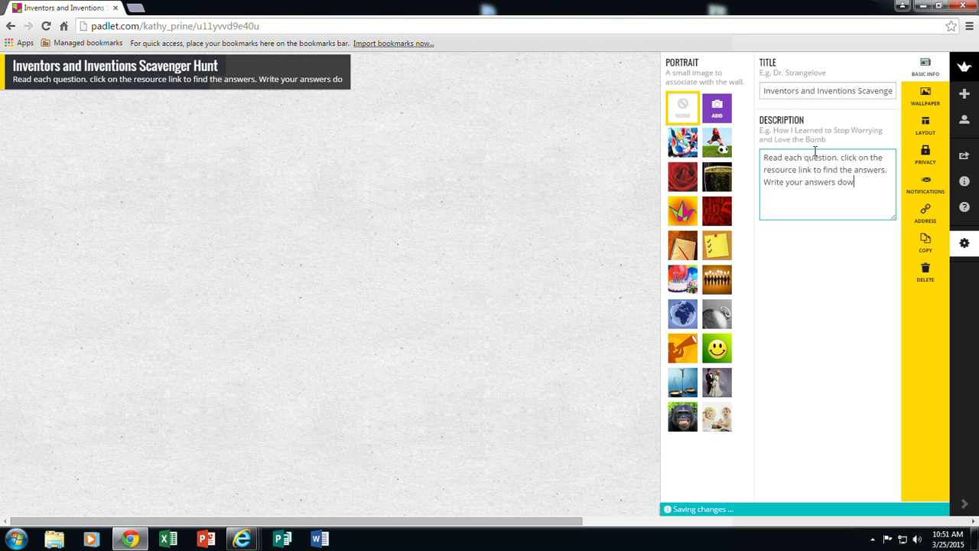
text(n using pencil and paper.)
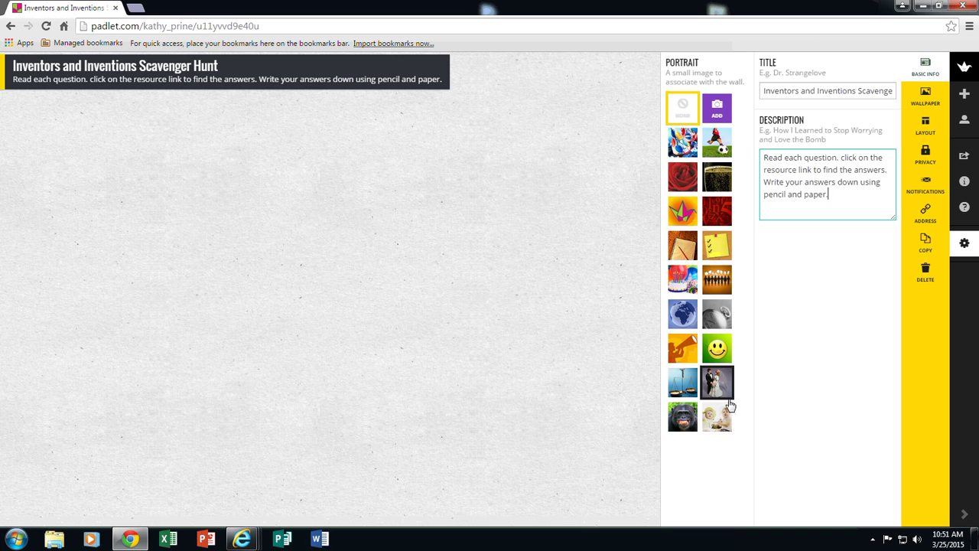
click(719, 322)
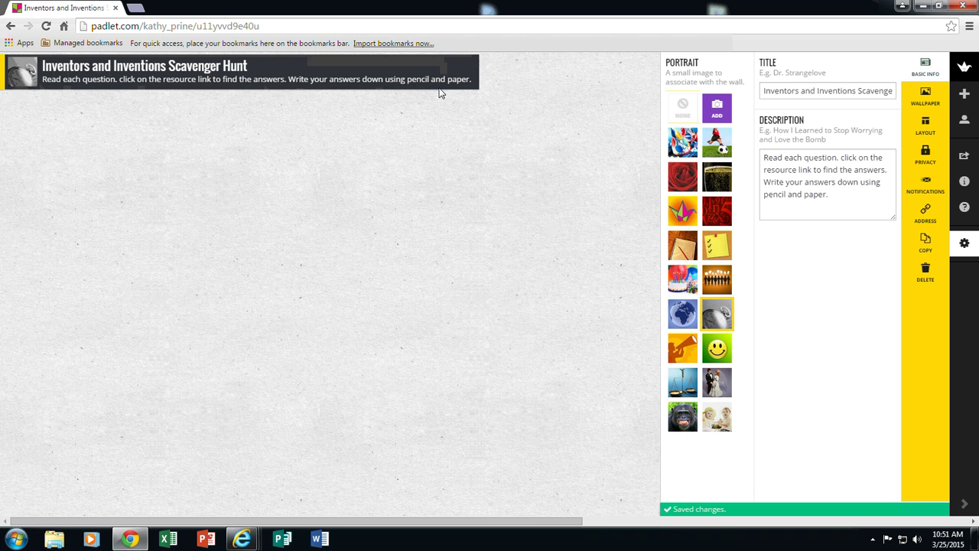
Upload inventions.jpg as a custom wallpaper and submit it.
click(930, 98)
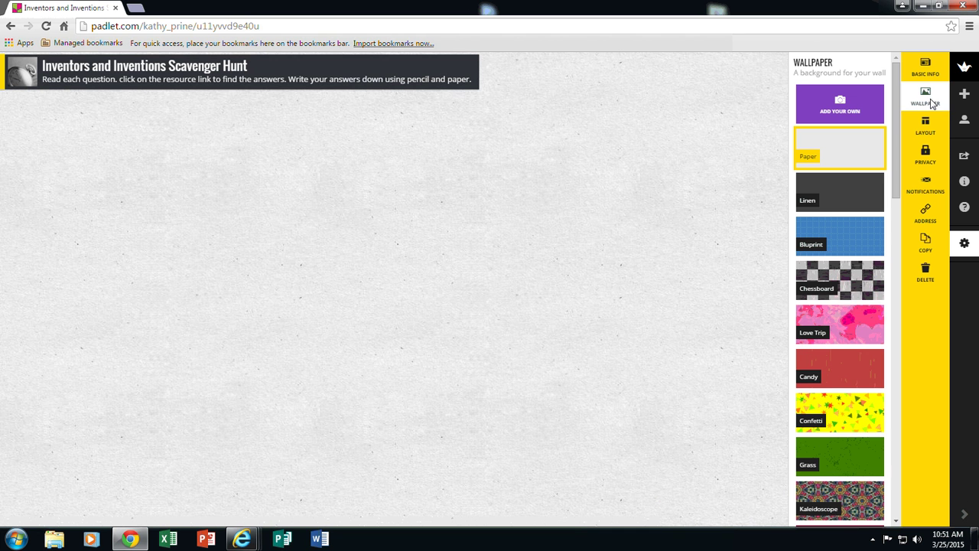
mouse_move(896, 130)
mouse_down()
mouse_move(891, 369)
mouse_move(894, 225)
mouse_move(912, 147)
mouse_move(897, 122)
mouse_up()
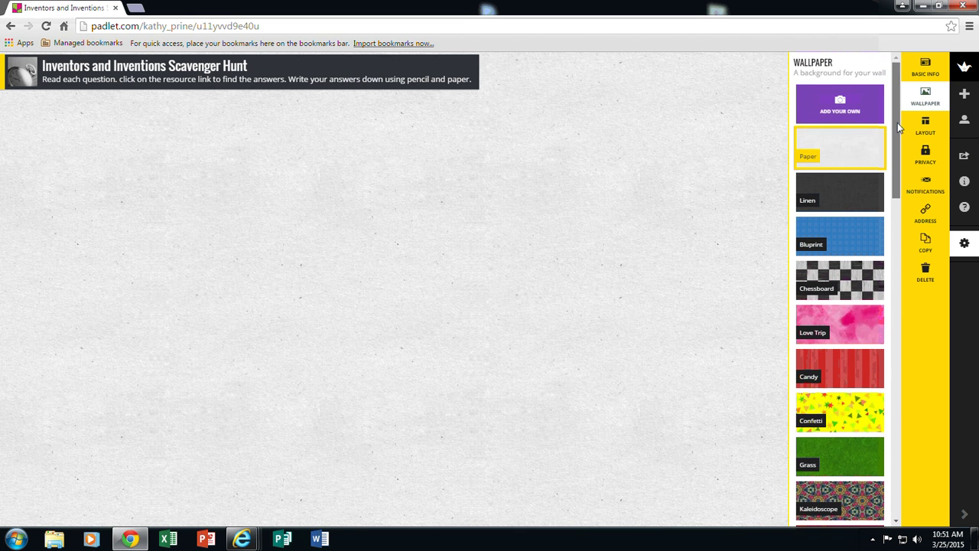
click(844, 104)
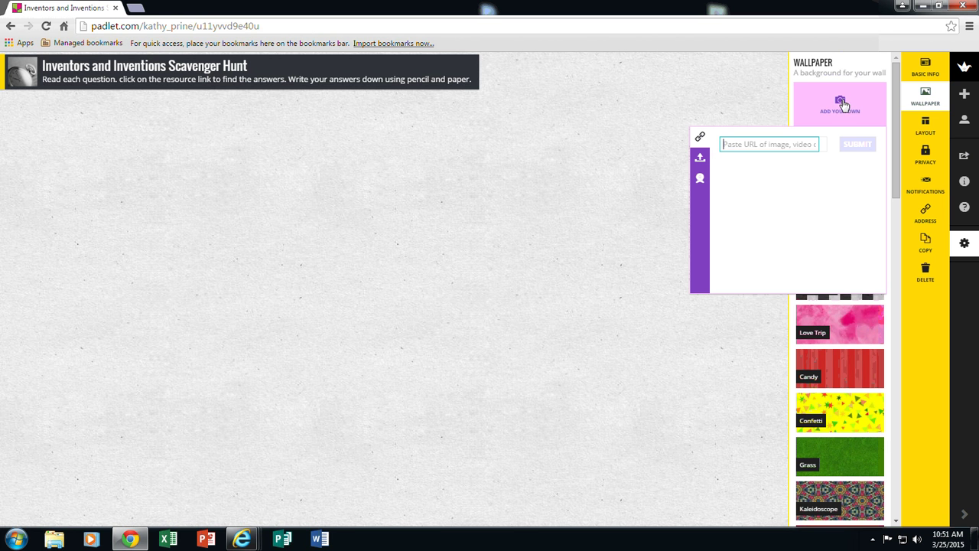
click(700, 159)
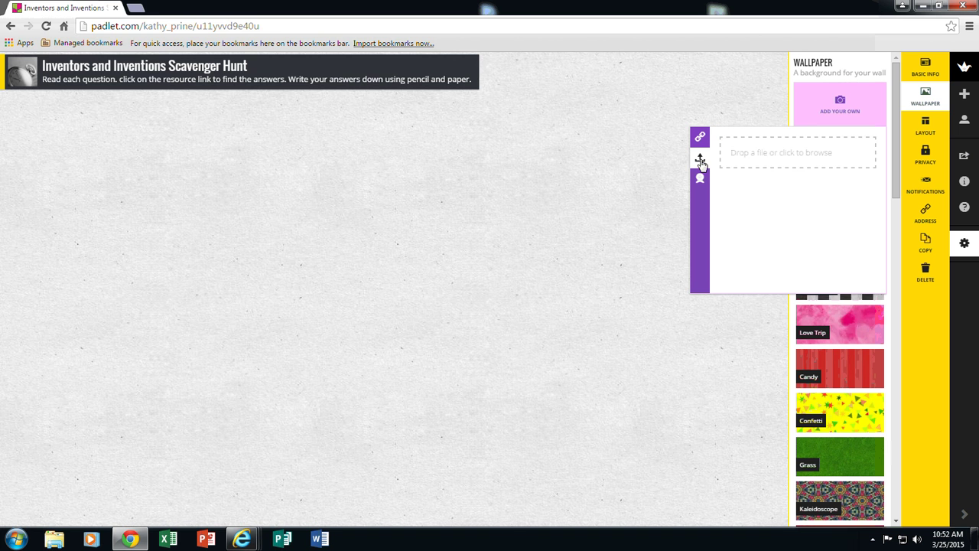
click(778, 158)
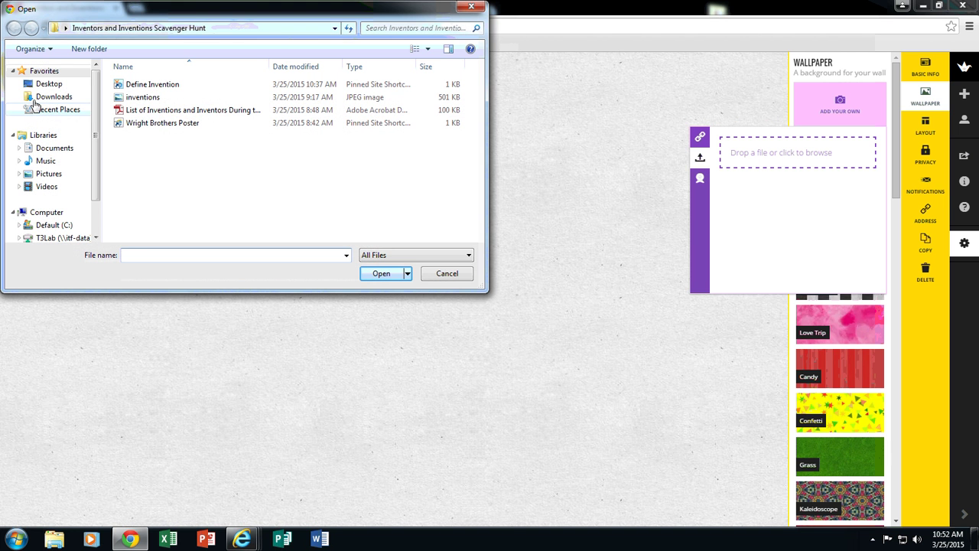
click(143, 99)
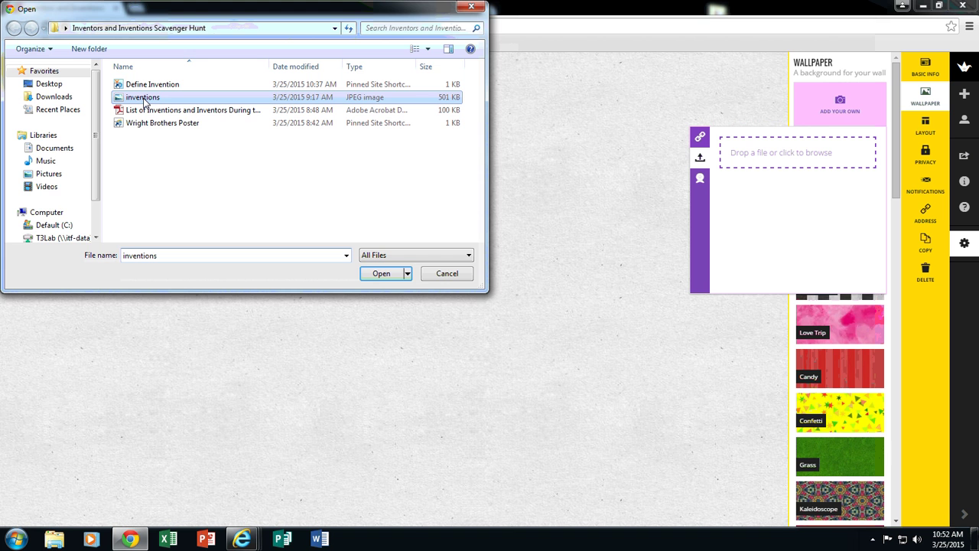
click(381, 275)
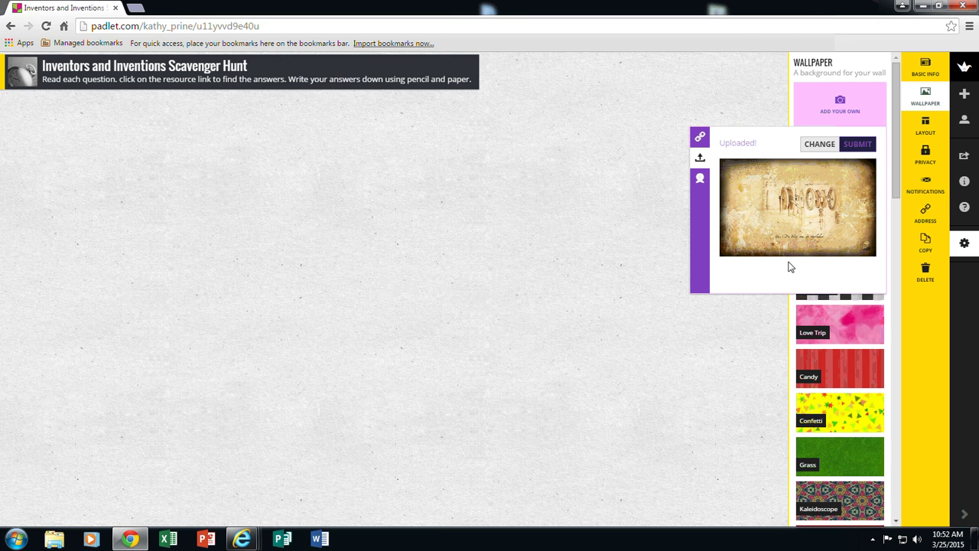
click(854, 150)
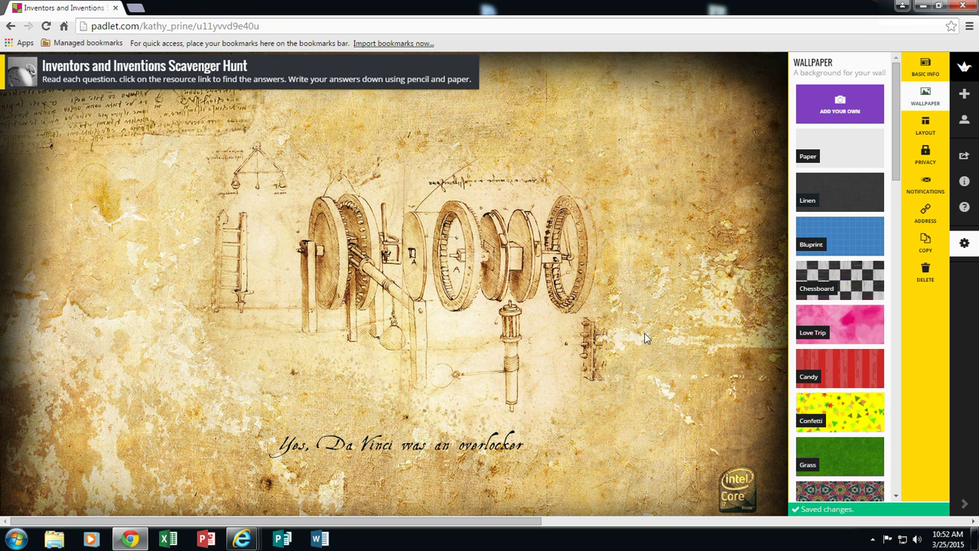
Set Hidden Link privacy so visitors Can View only, and submit.
click(924, 127)
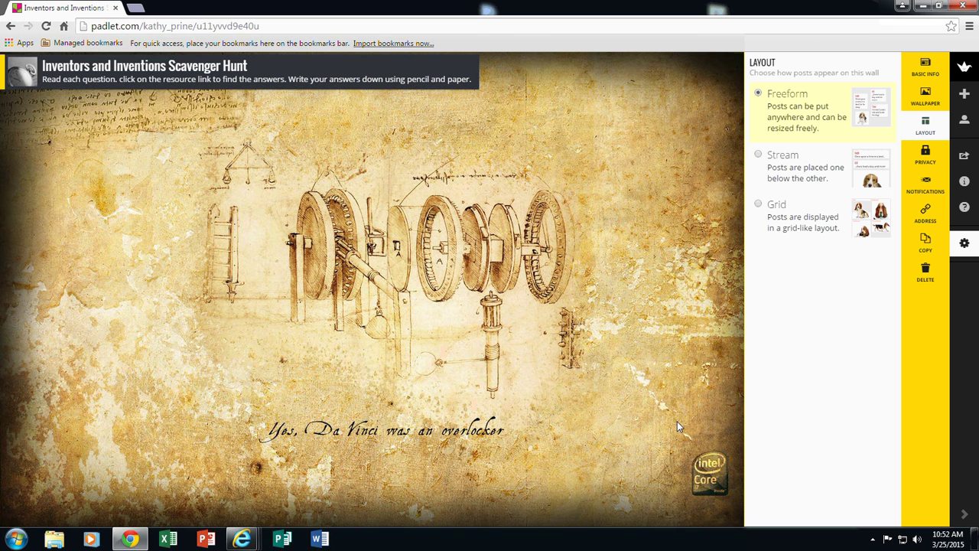
click(926, 156)
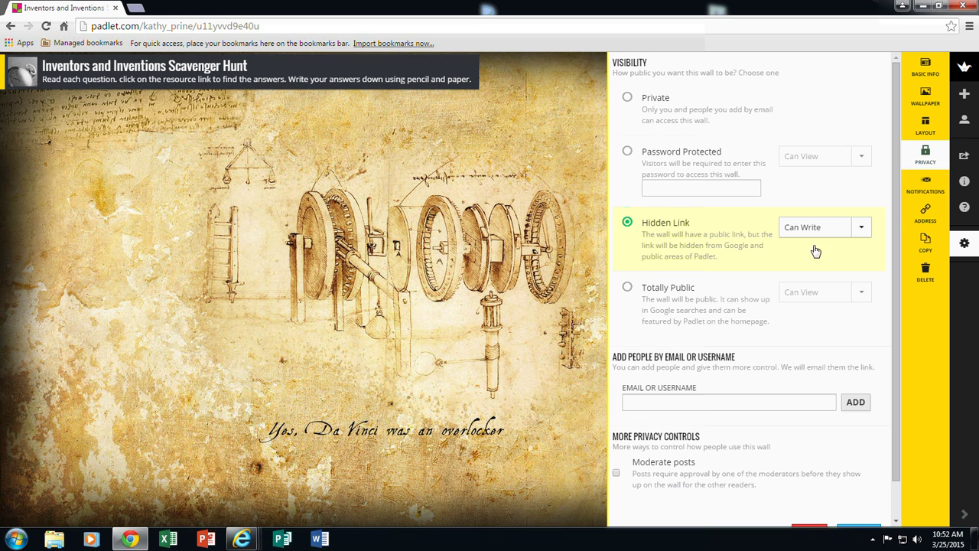
click(863, 232)
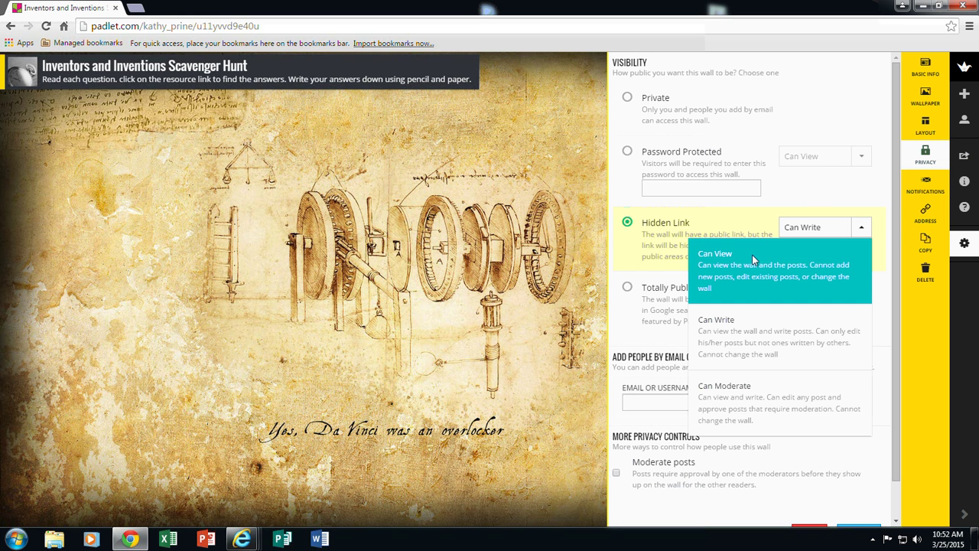
click(751, 269)
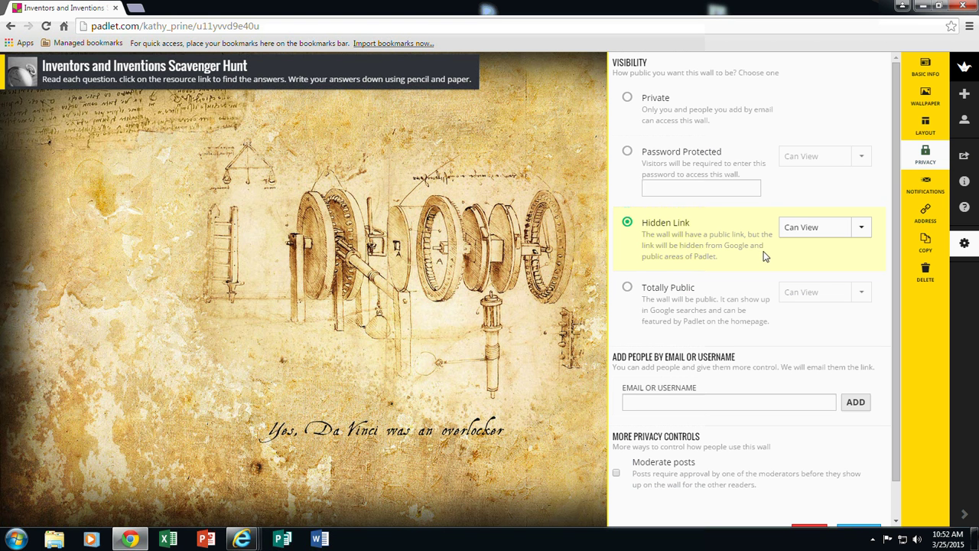
scroll(841, 502, down, 1)
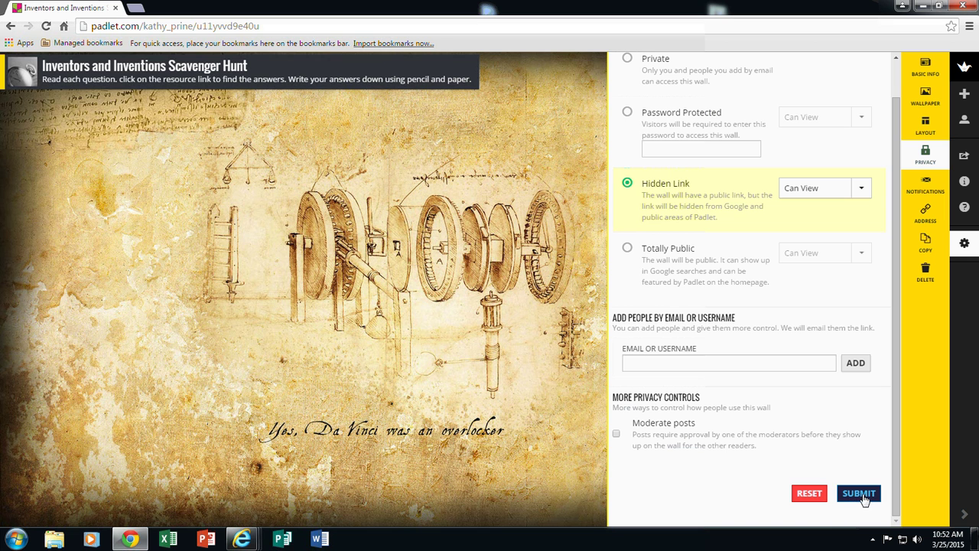
click(862, 499)
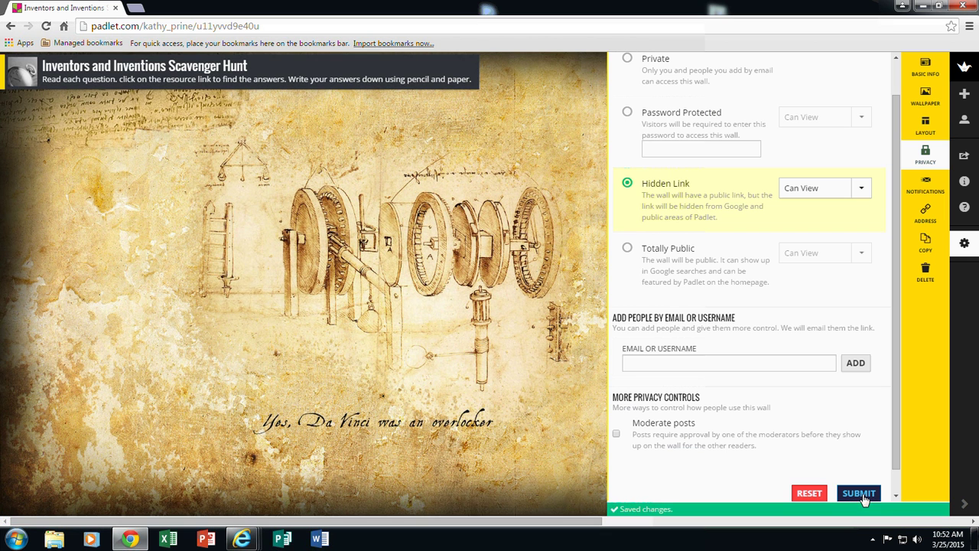
Show the wall's Notifications settings.
click(926, 187)
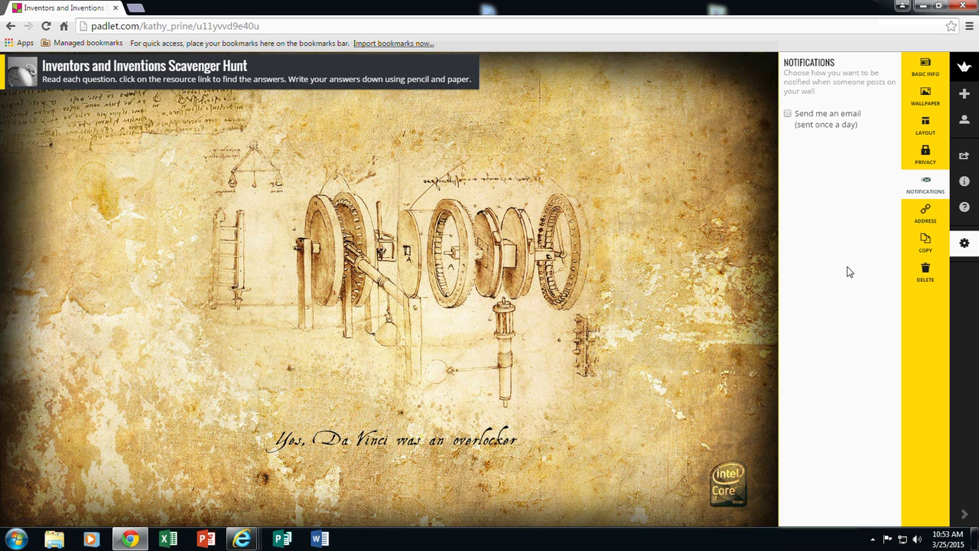
Pick the padlet.com address 'Inventions' for the wall and close the settings.
click(927, 220)
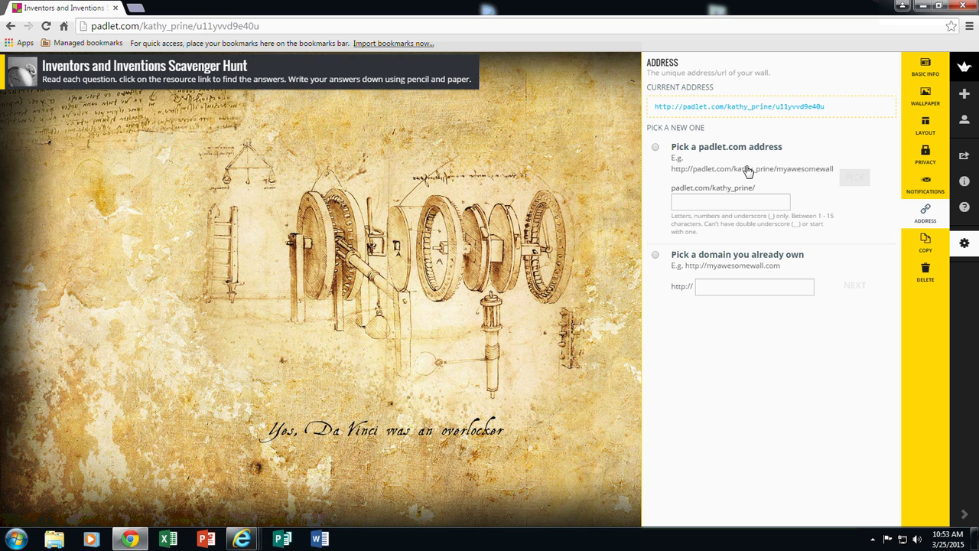
click(656, 147)
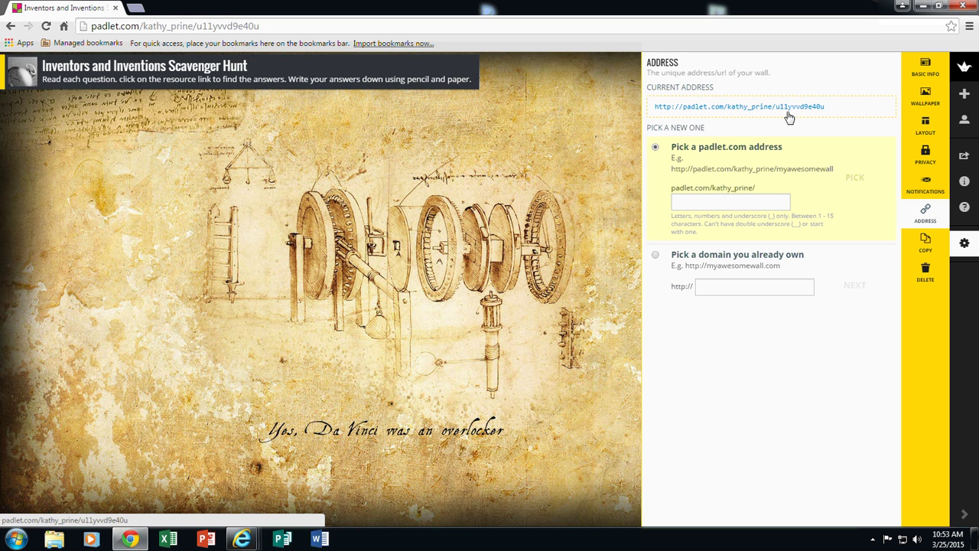
click(708, 199)
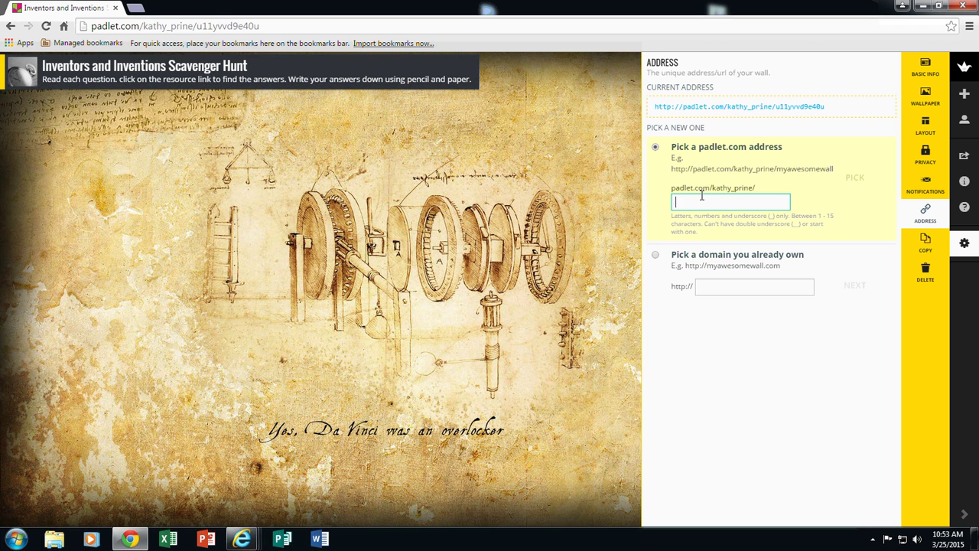
text(Inve)
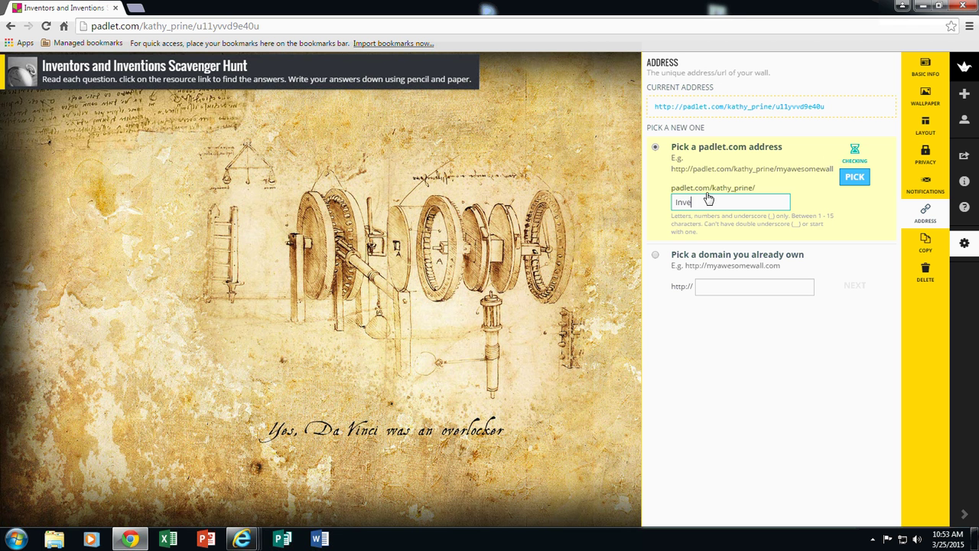
text(ntions)
click(855, 176)
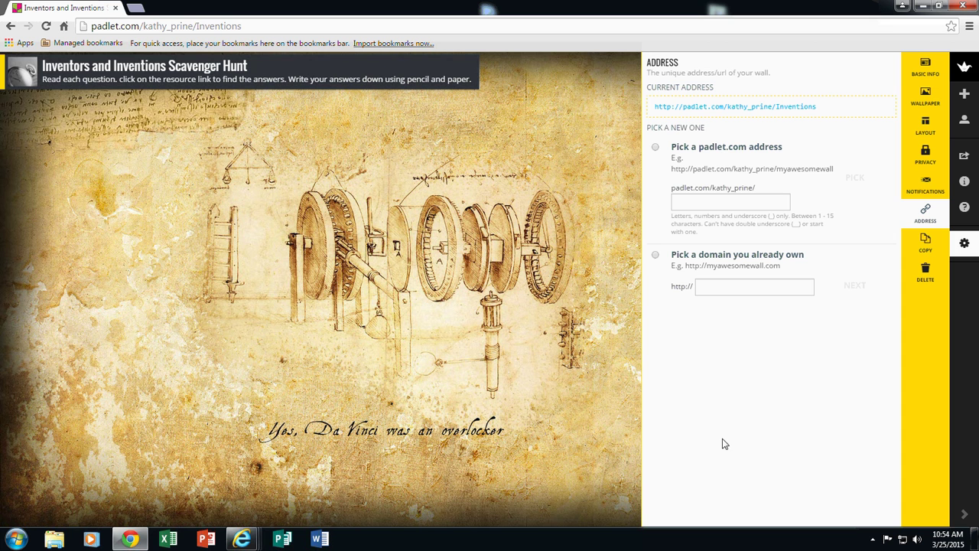
click(966, 244)
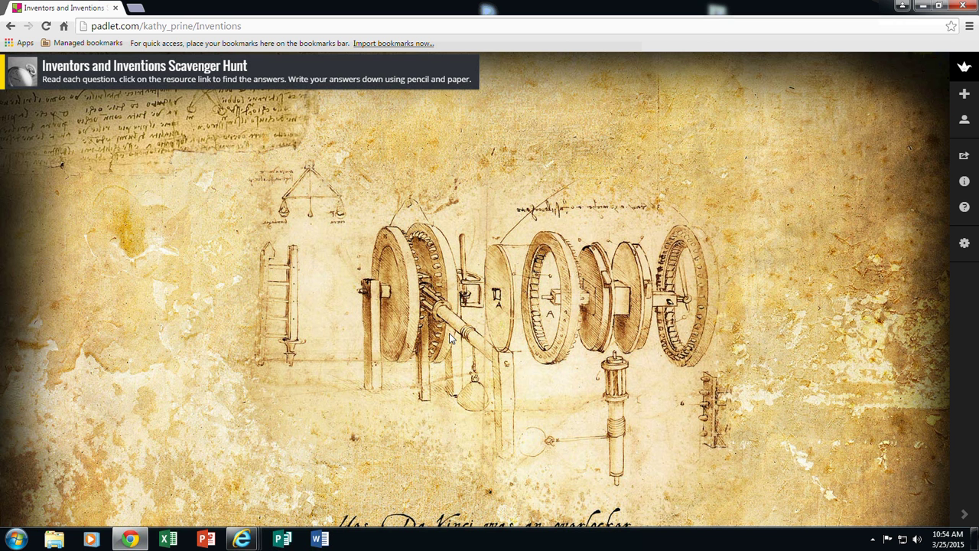
Snap the YourDictionary invention page to the left half and the Padlet wall to the right half.
mouse_move(242, 538)
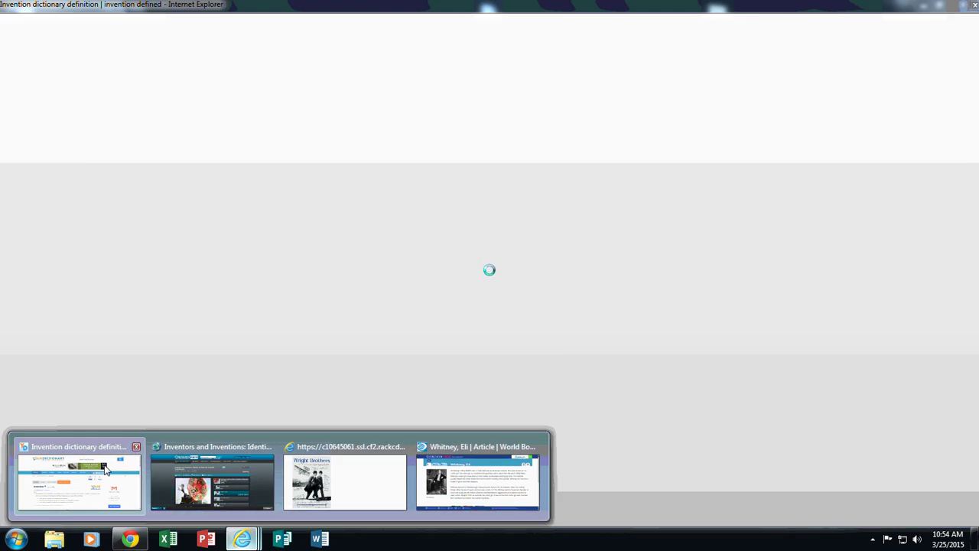
click(126, 501)
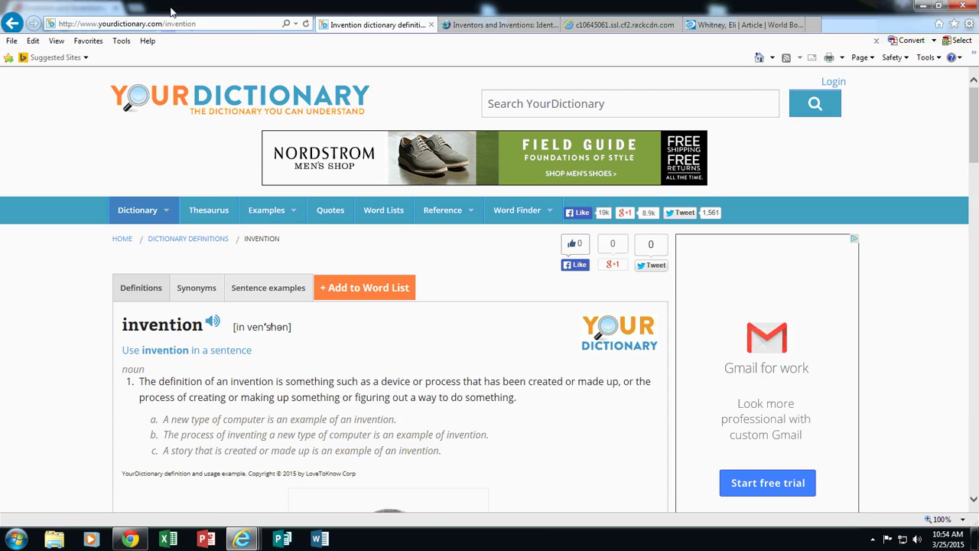
drag(172, 11, 0, 10)
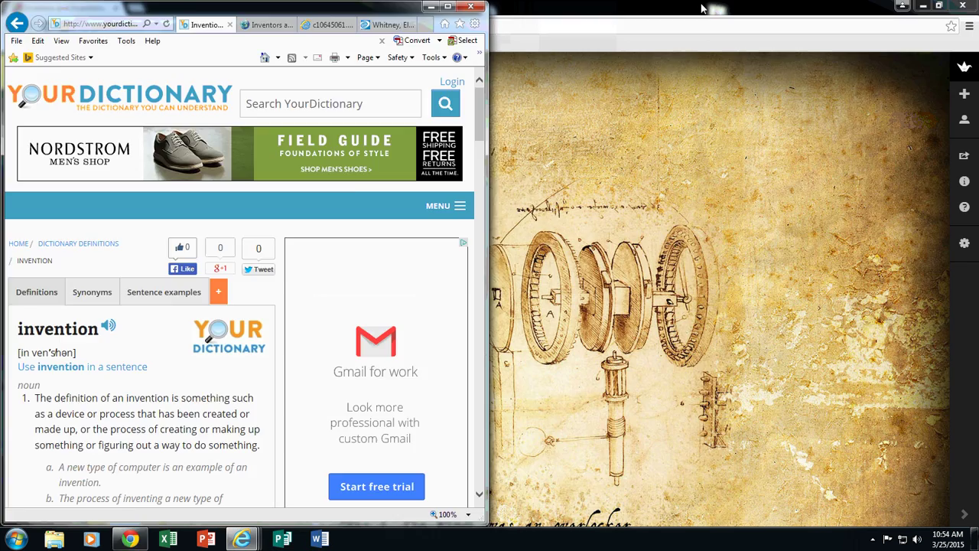
drag(702, 7, 978, 11)
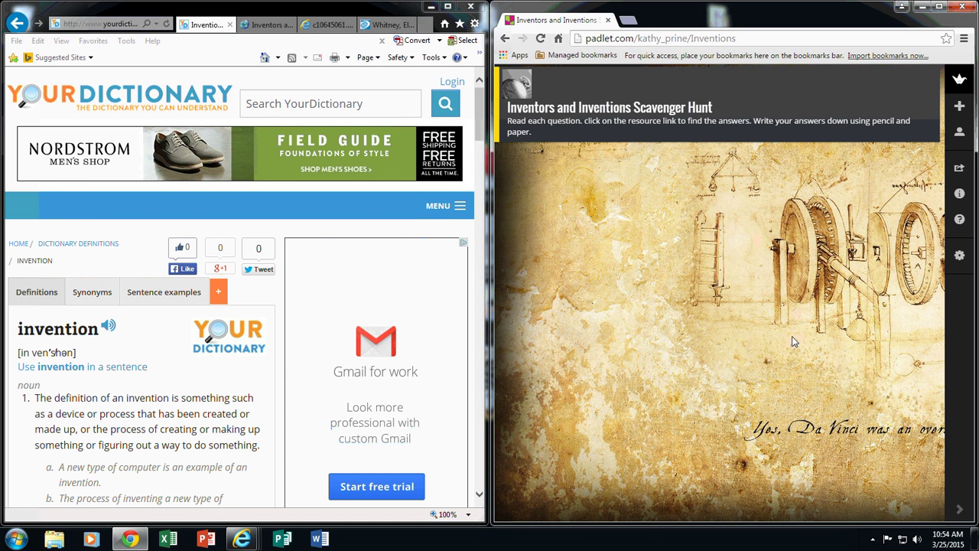
Add post '1. What does the site say an "invention" is?' and copy the dictionary URL.
double_click(567, 203)
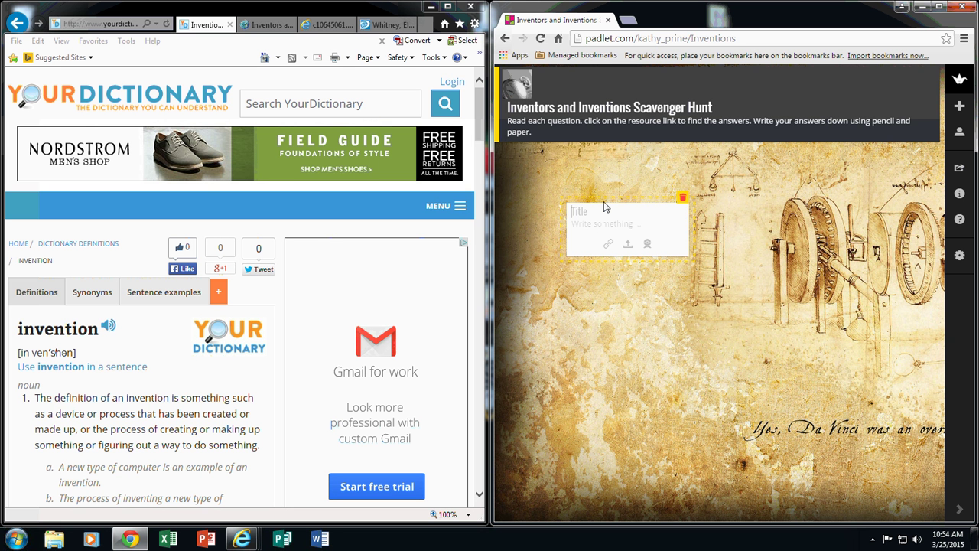
text(1. What does the site say an "invention")
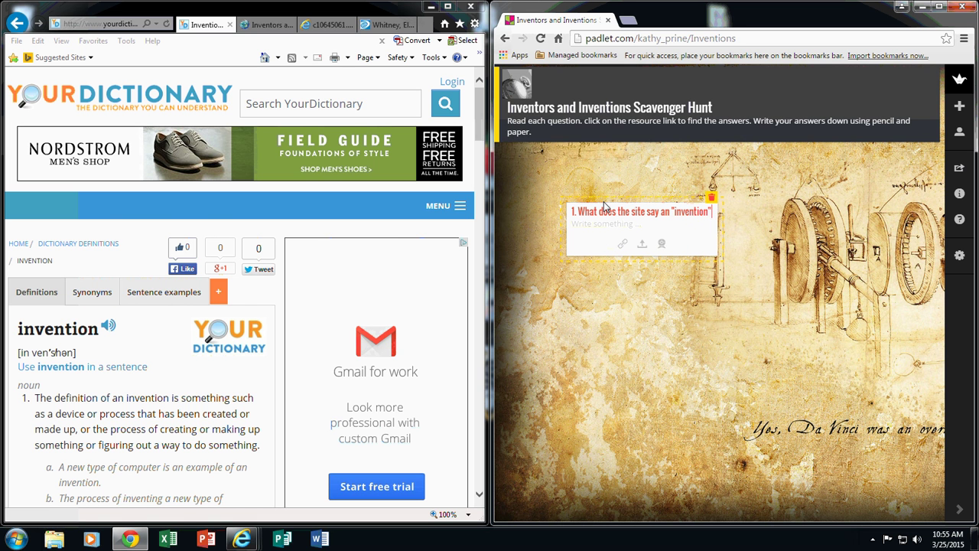
text( is?  )
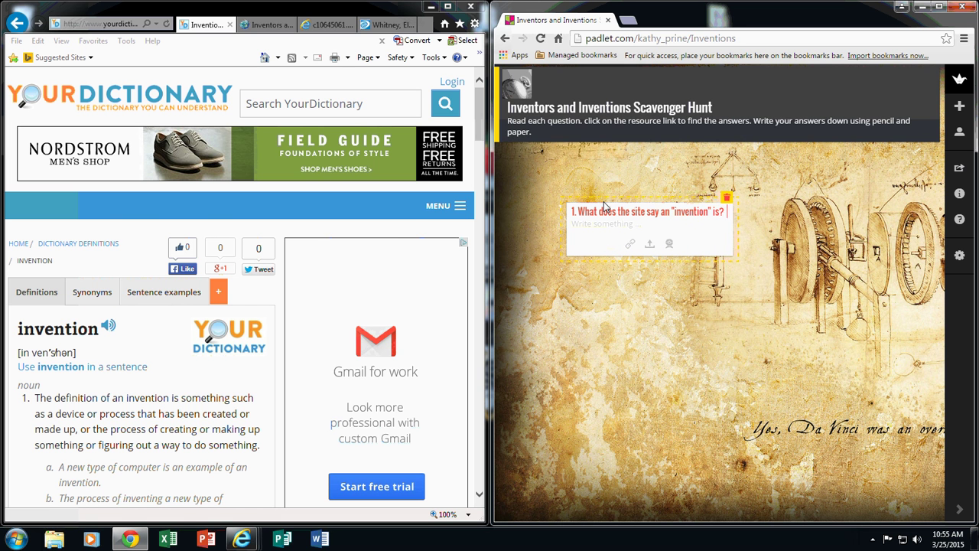
text(Write you)
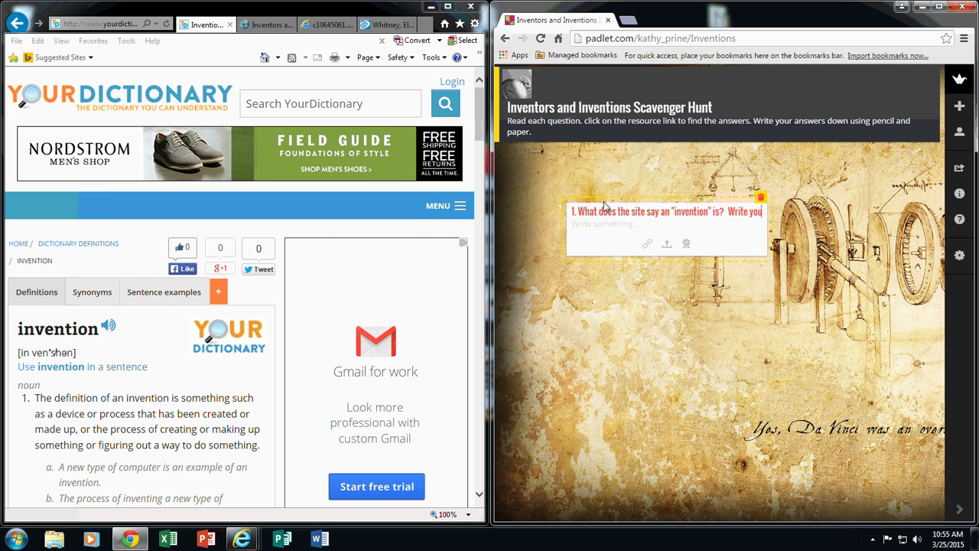
text(r answer in a)
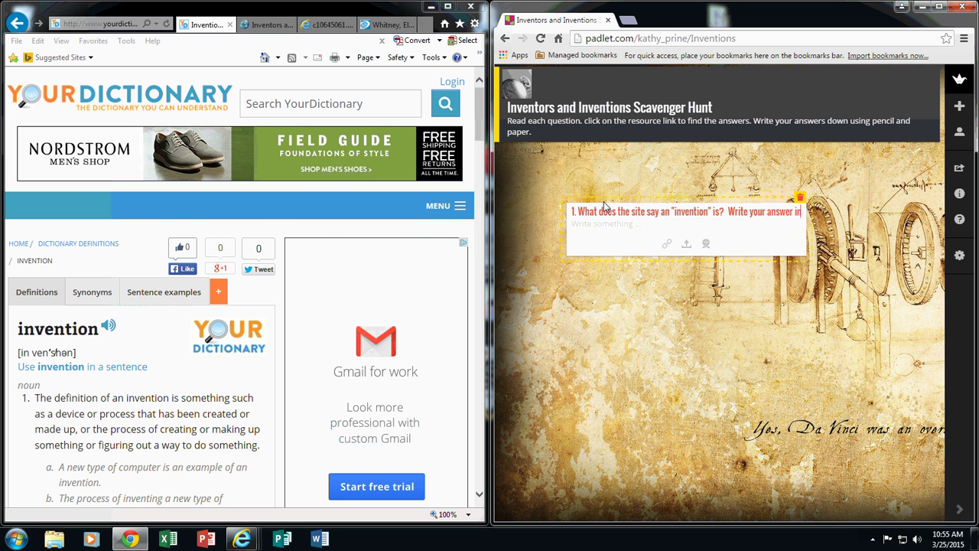
text( complete st)
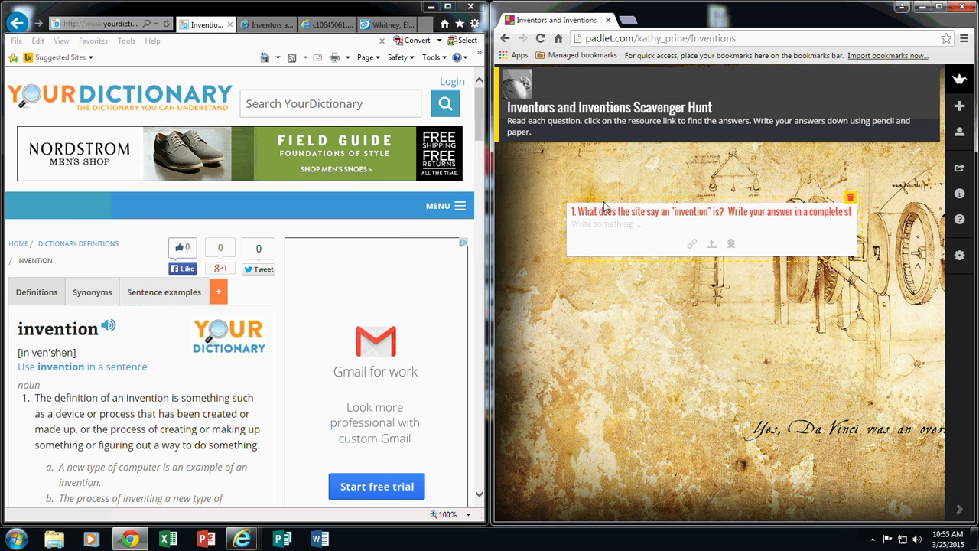
text(atement.)
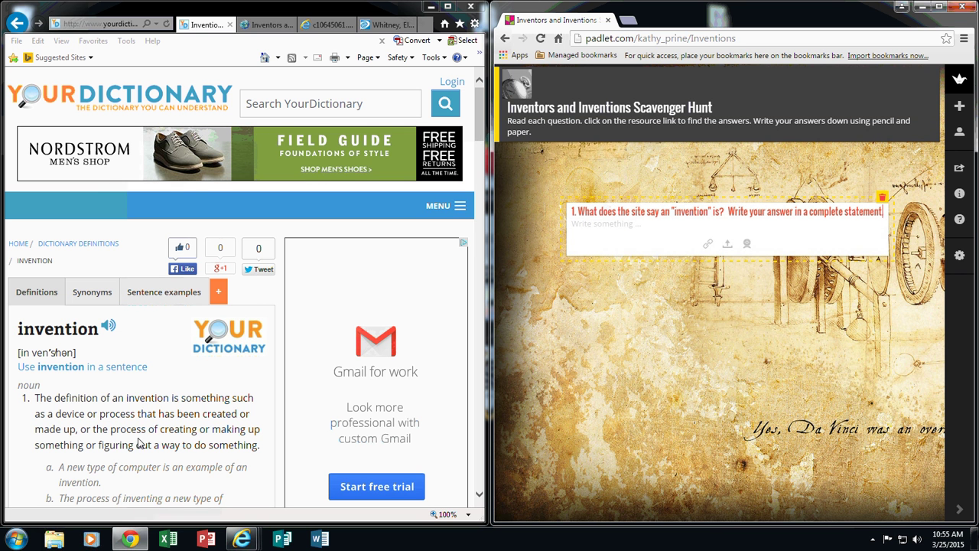
click(105, 22)
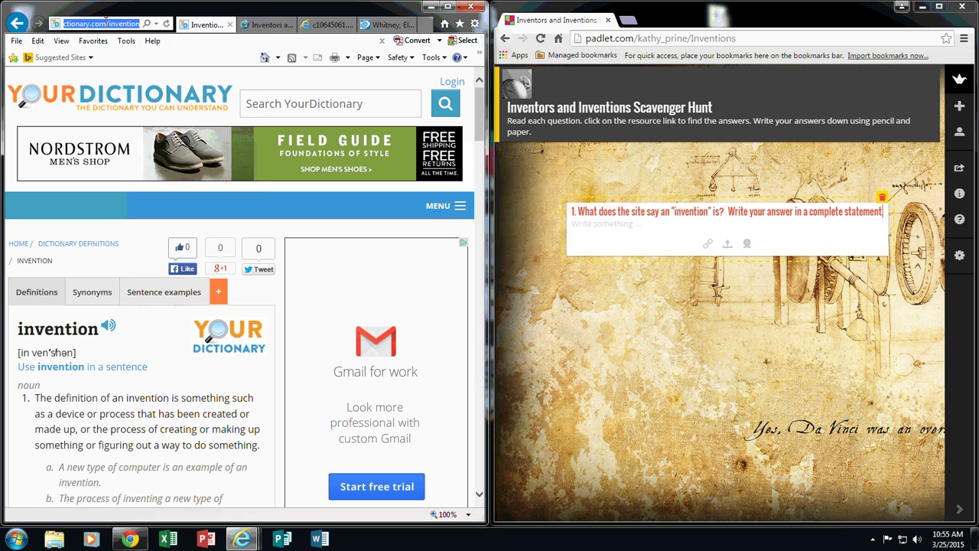
right_click(105, 21)
click(122, 61)
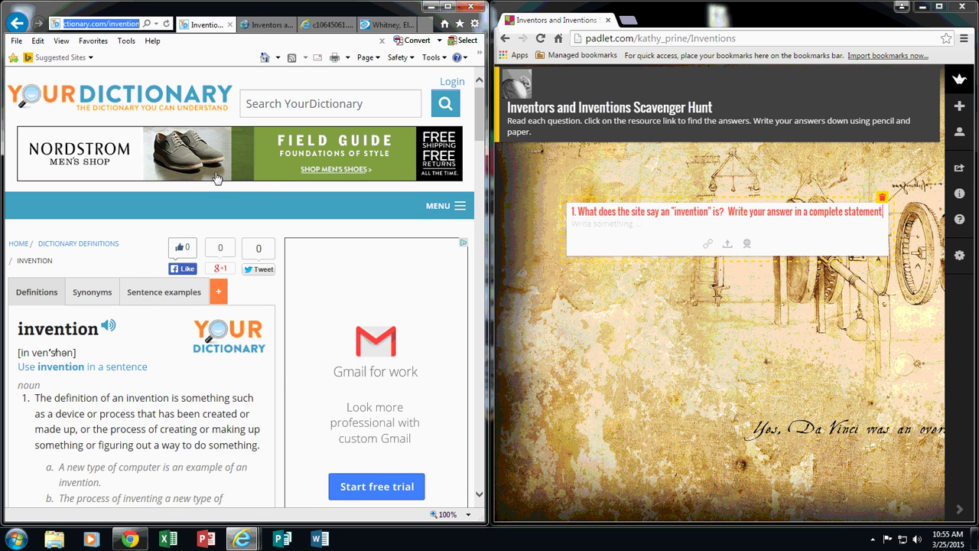
Attach the YourDictionary link to question 1, then narrow the post and move it up-left.
click(709, 245)
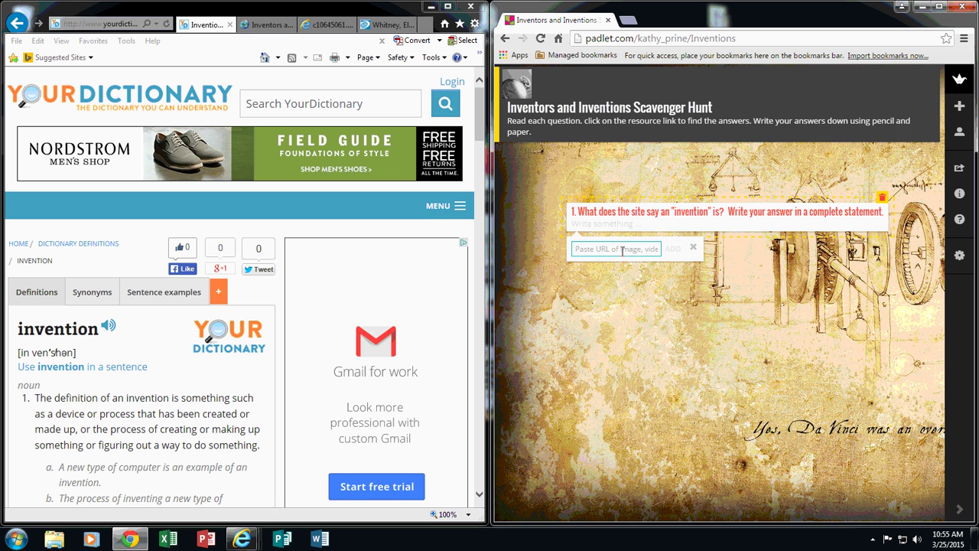
right_click(622, 251)
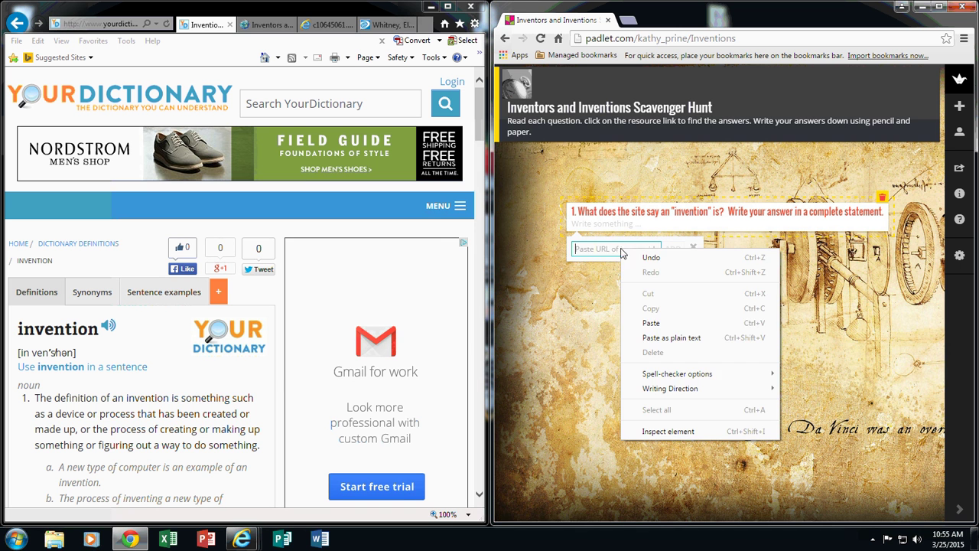
click(661, 323)
click(673, 250)
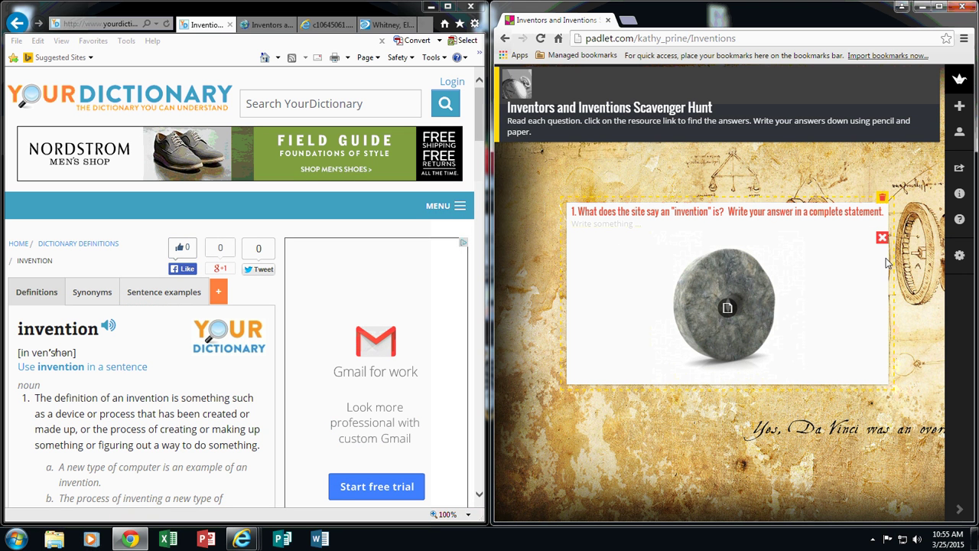
drag(881, 350, 702, 420)
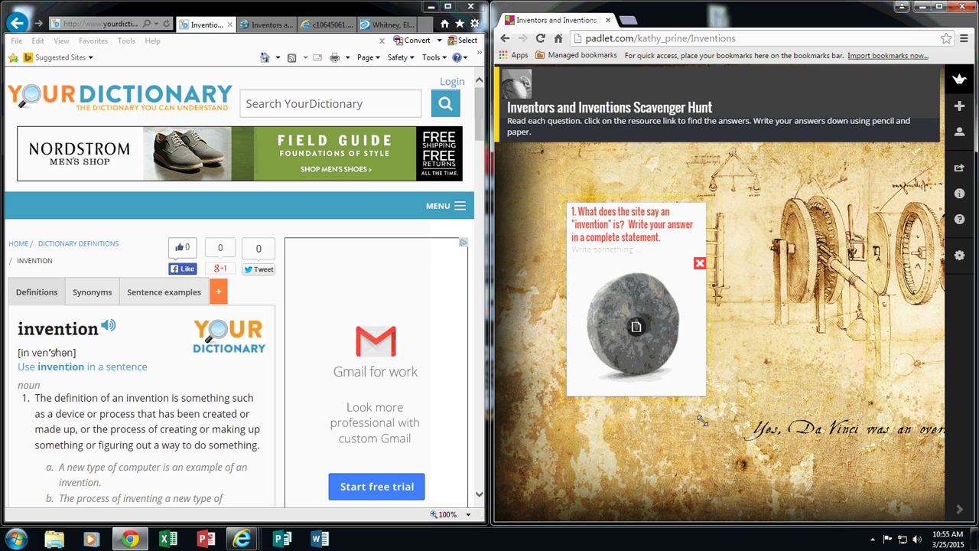
drag(674, 262, 626, 218)
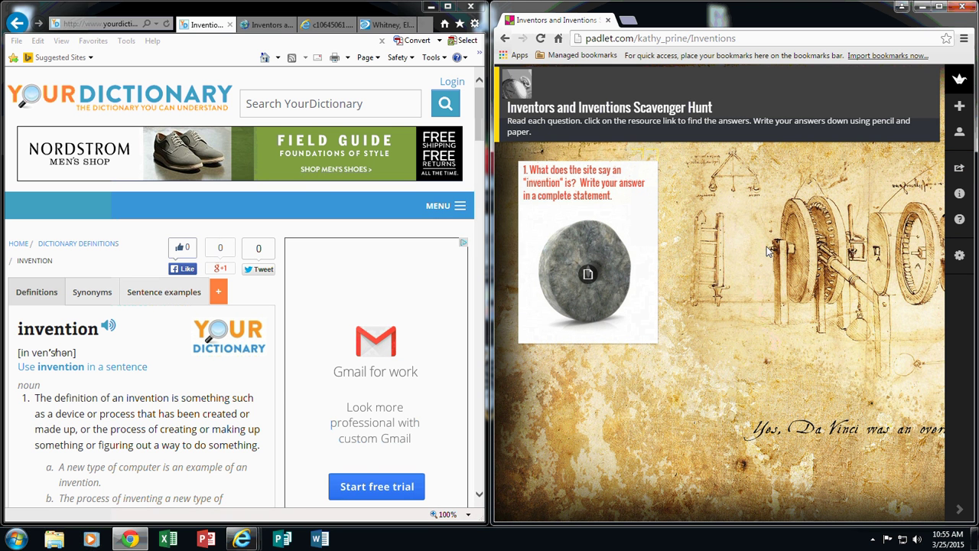
Add post 2 asking about Thomas Edison's best-known inventions and his first recorded message in 1877.
double_click(709, 187)
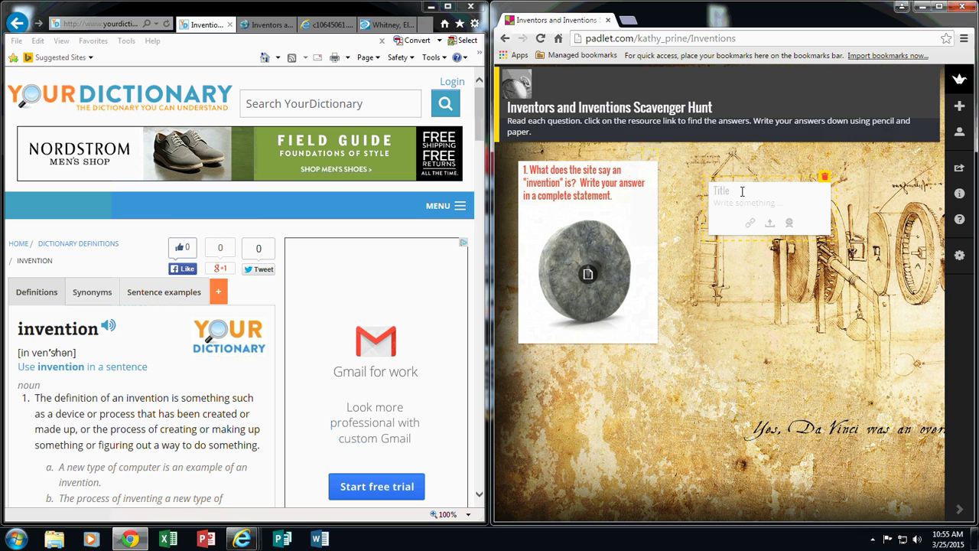
text(2)
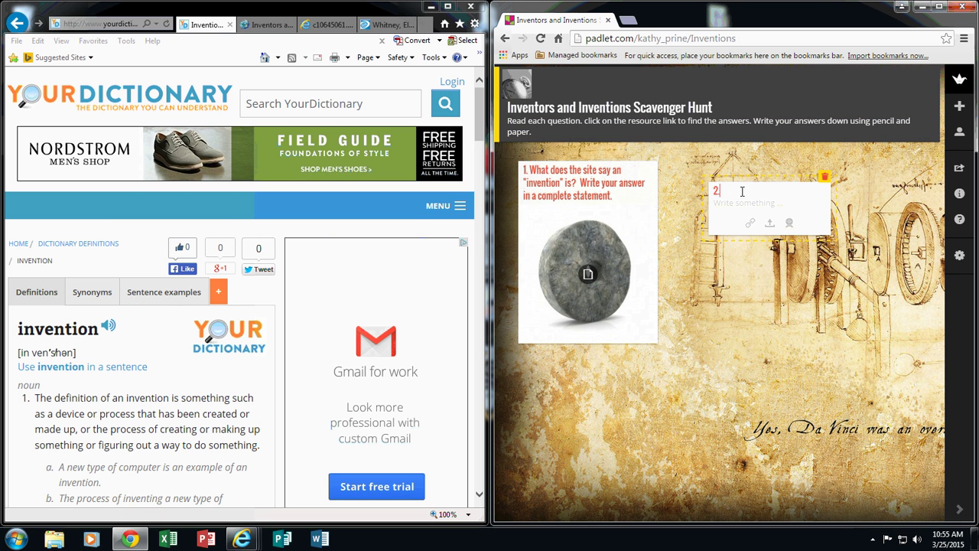
text(. What inventions is )
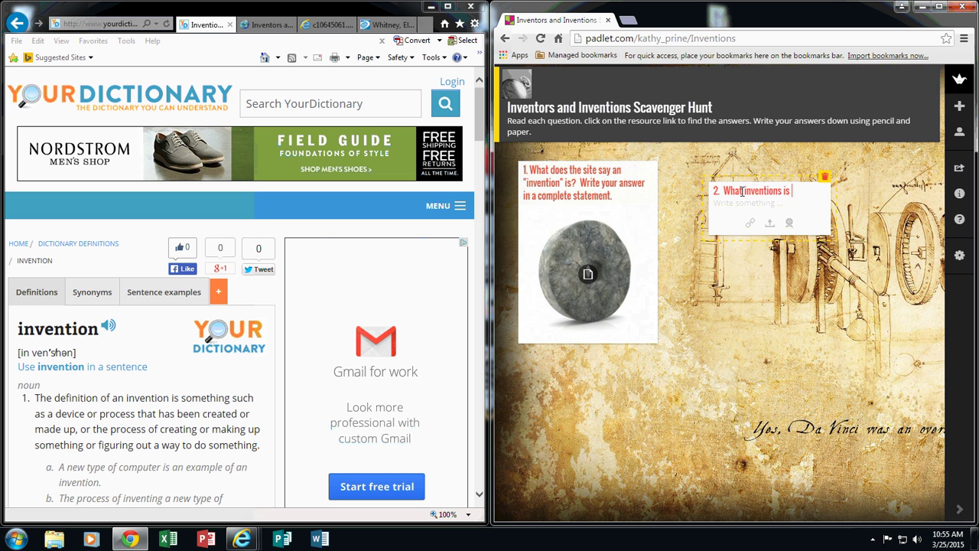
text(Thomas Ediso)
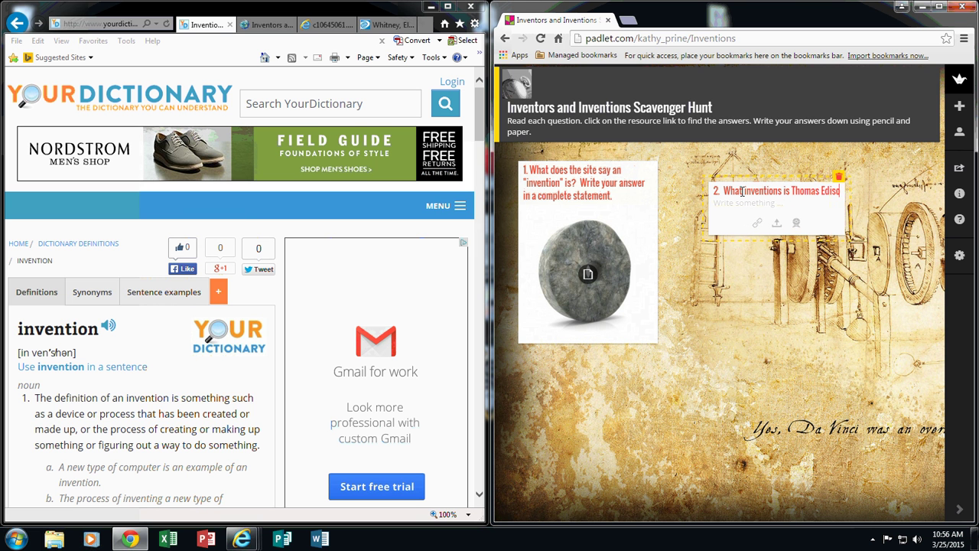
text(n)
text( most)
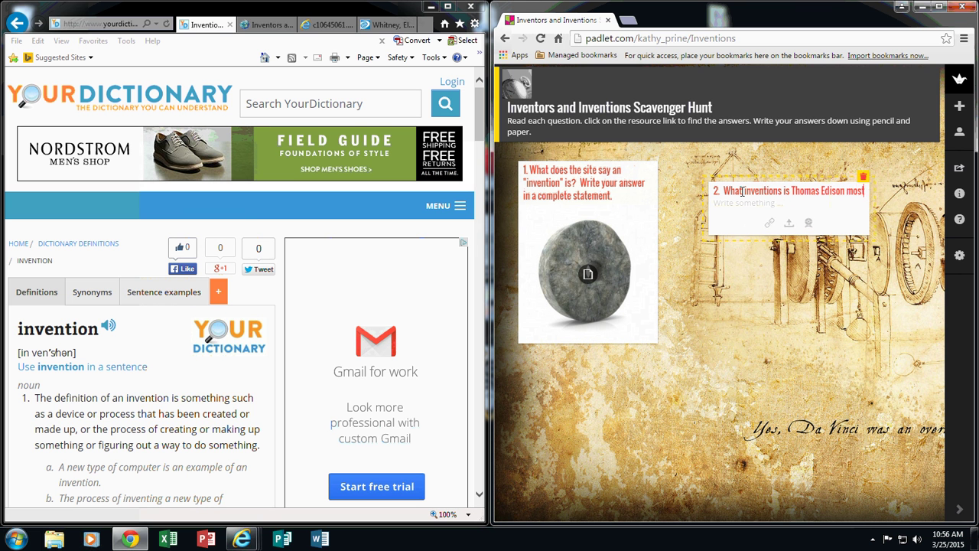
text( well know for?)
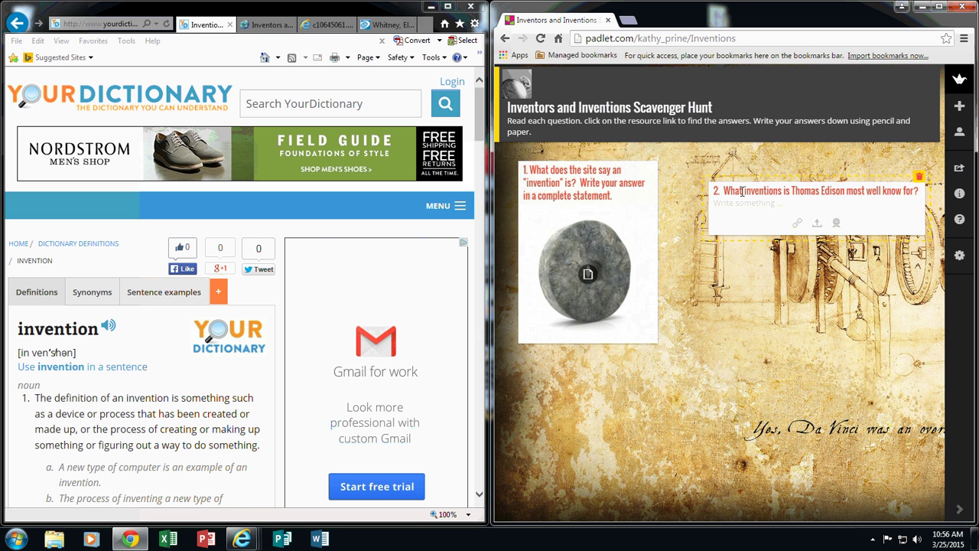
text( In)
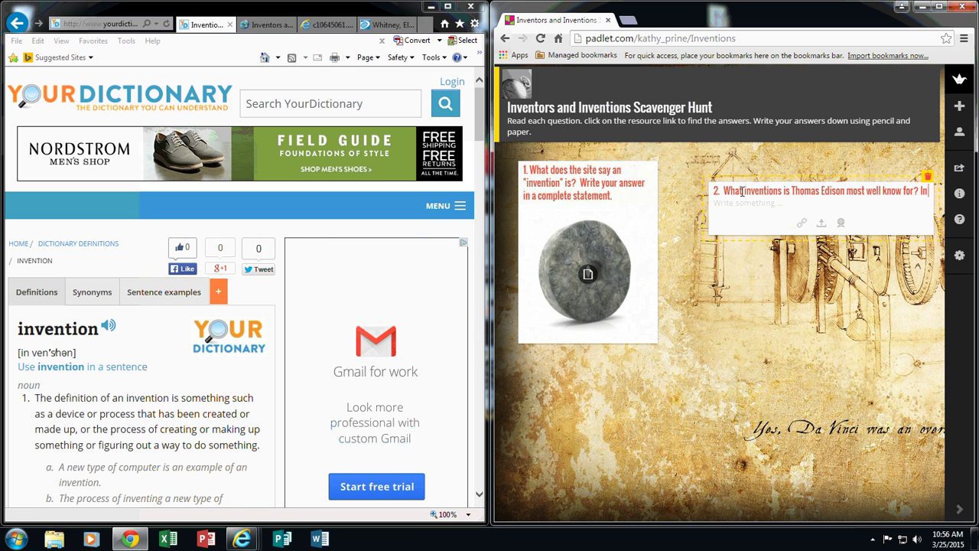
text( 1877)
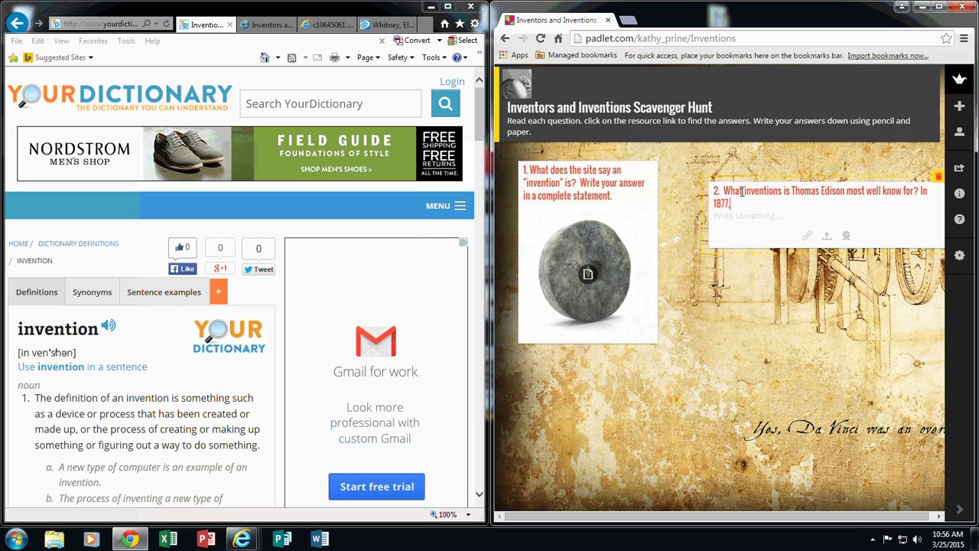
text(, what was the)
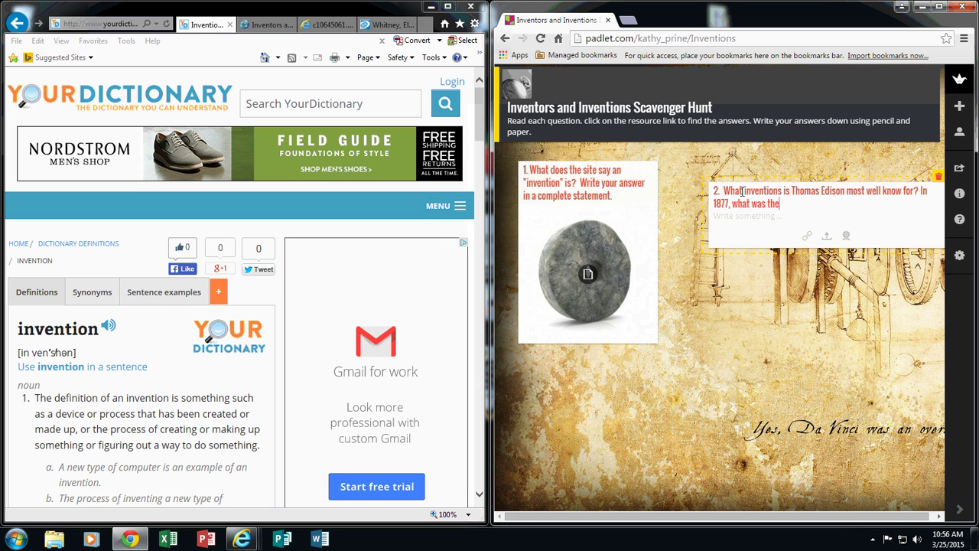
text( first recorded message c)
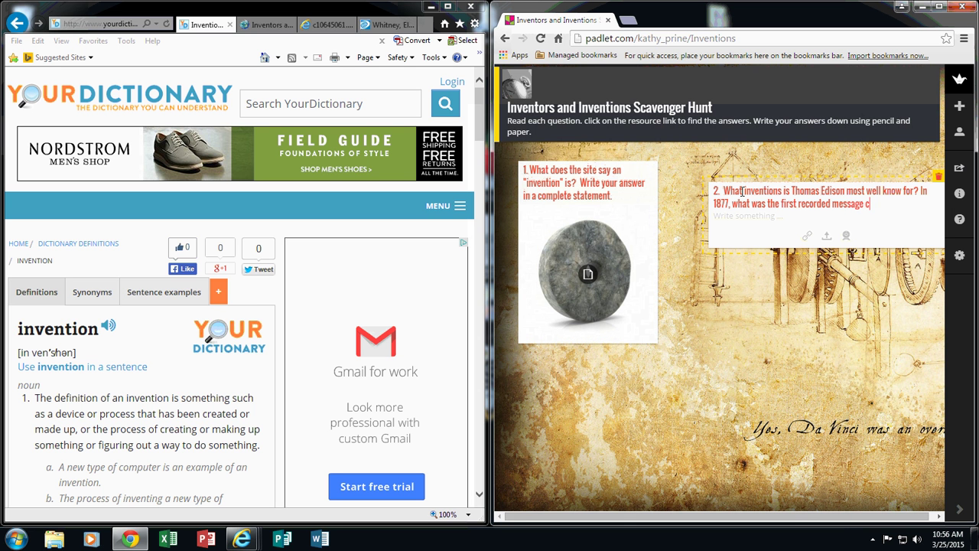
text(reate by Edison?)
Copy the Inventors and Inventions video's File URL from the Discovery Education player's Output log.
click(260, 27)
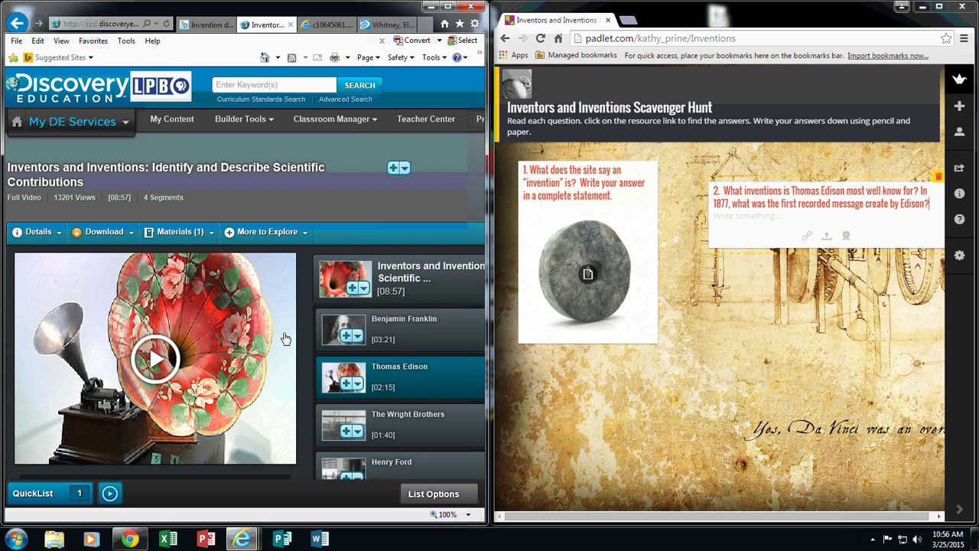
mouse_move(142, 268)
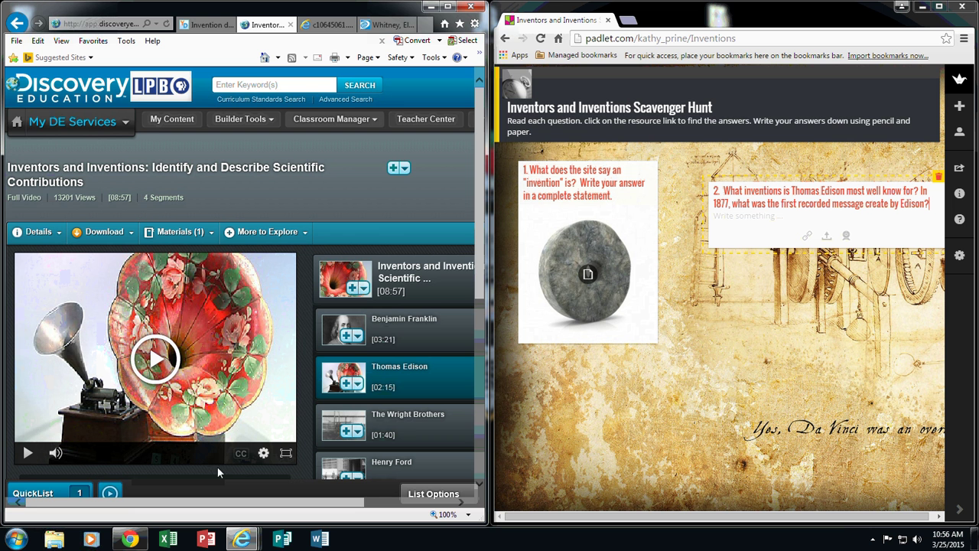
right_click(216, 300)
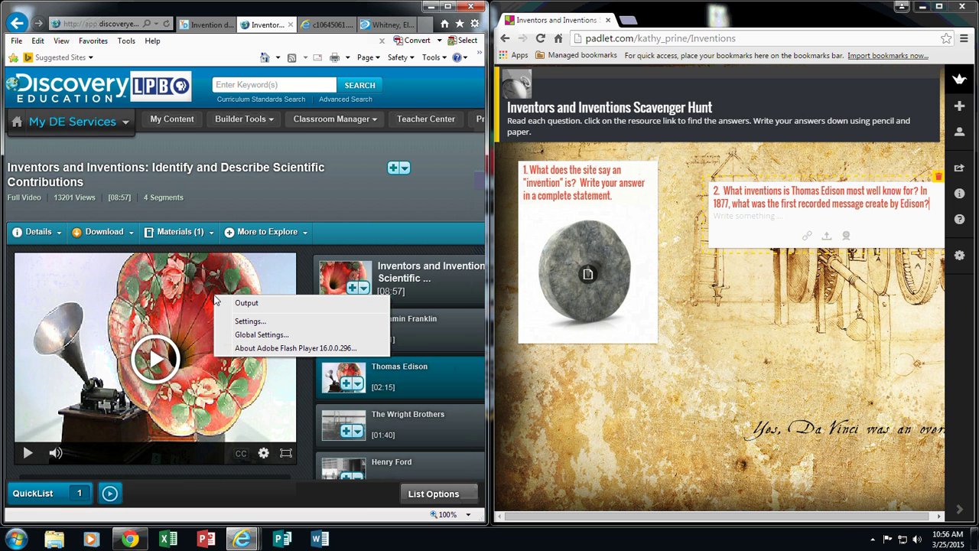
click(246, 303)
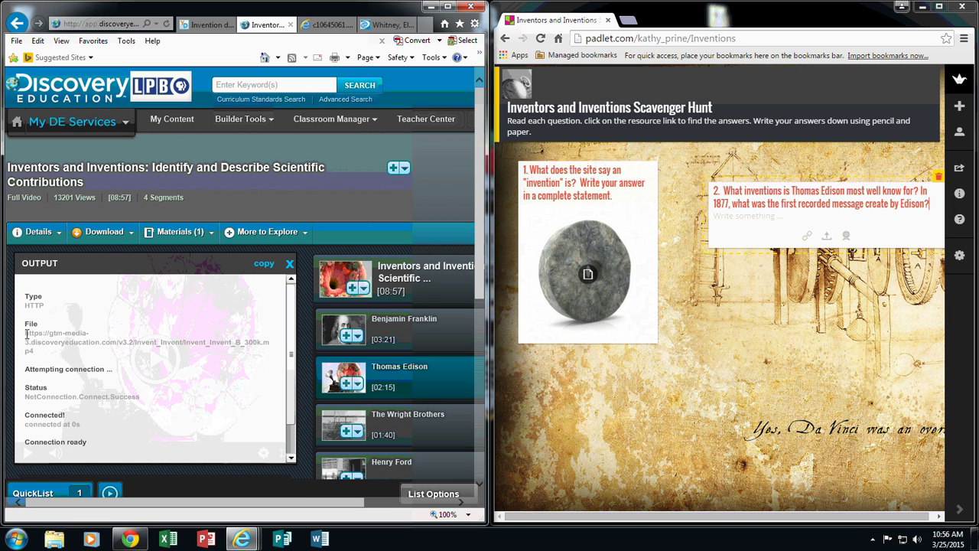
drag(23, 334, 39, 351)
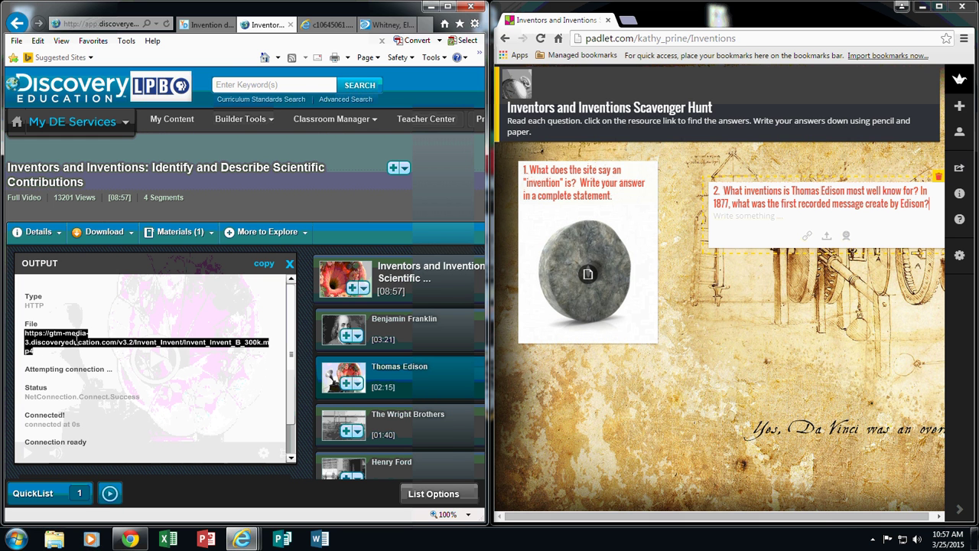
right_click(76, 342)
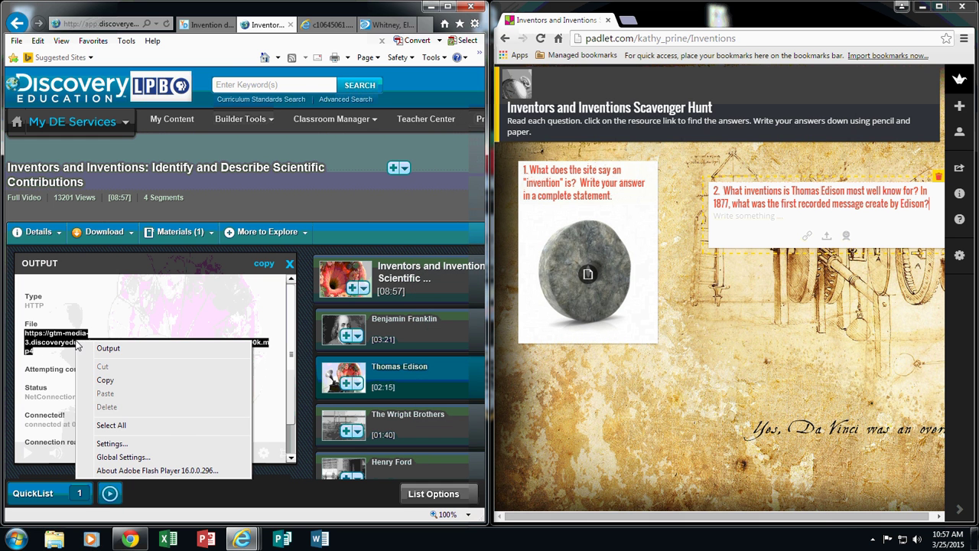
click(109, 380)
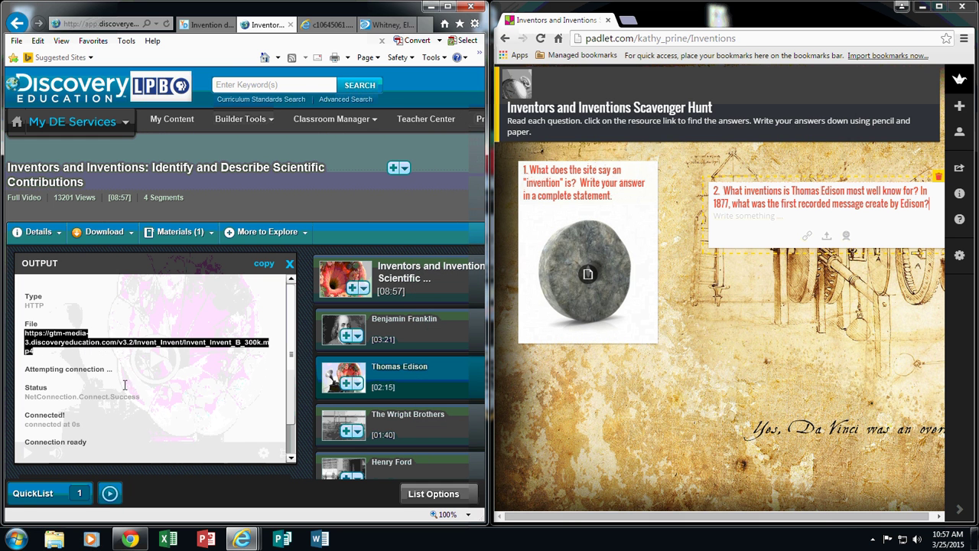
Paste the copied Discovery Education video address as a link on the Edison question post.
click(807, 236)
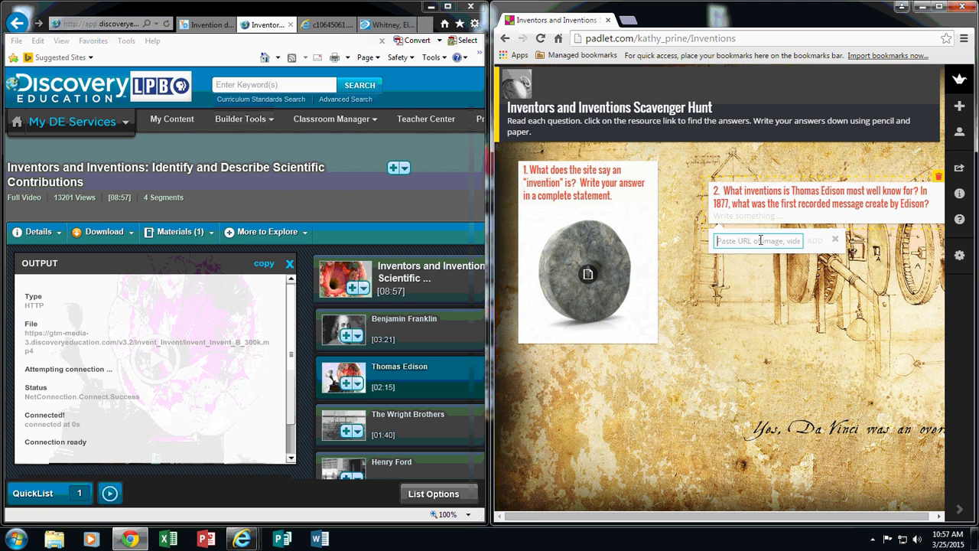
right_click(760, 241)
click(788, 310)
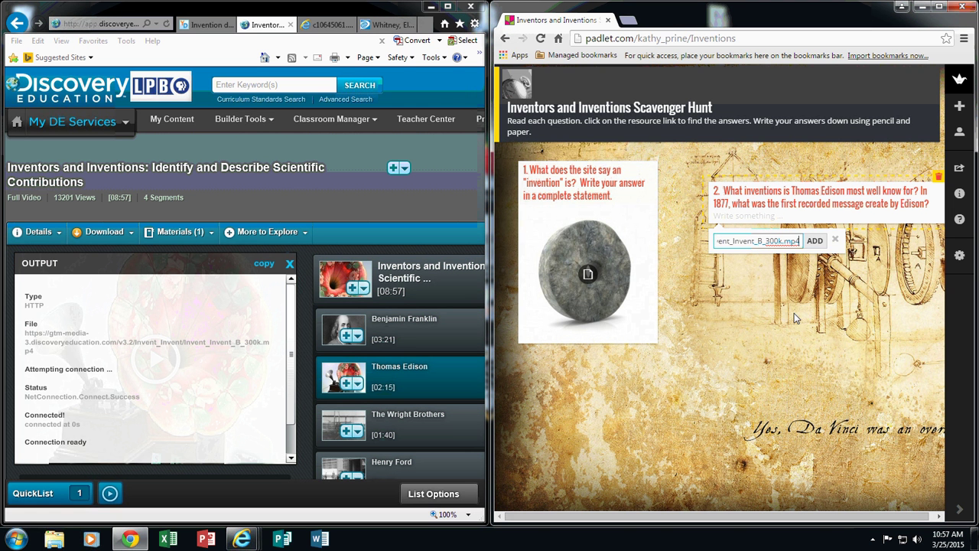
click(814, 239)
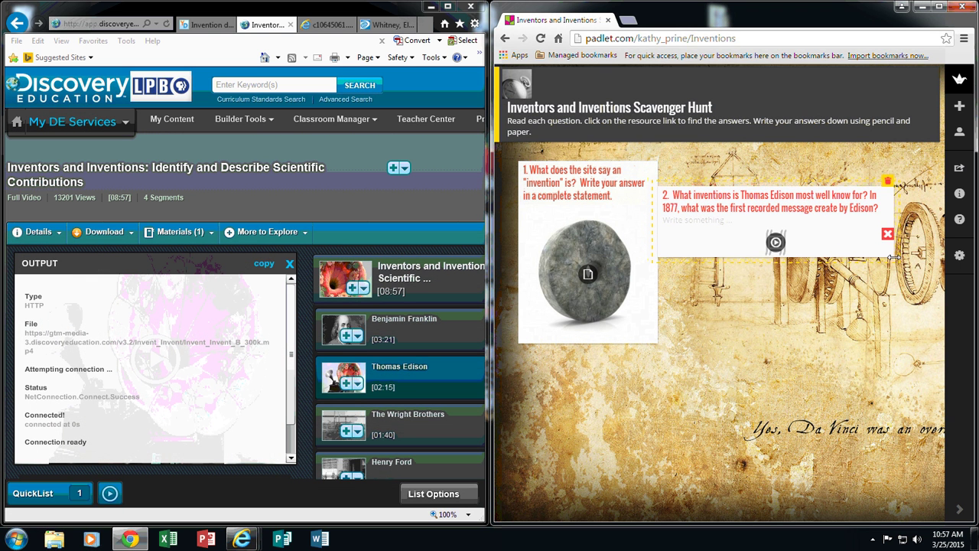
Make the Edison post narrower and move it up and to the right.
drag(895, 253, 801, 349)
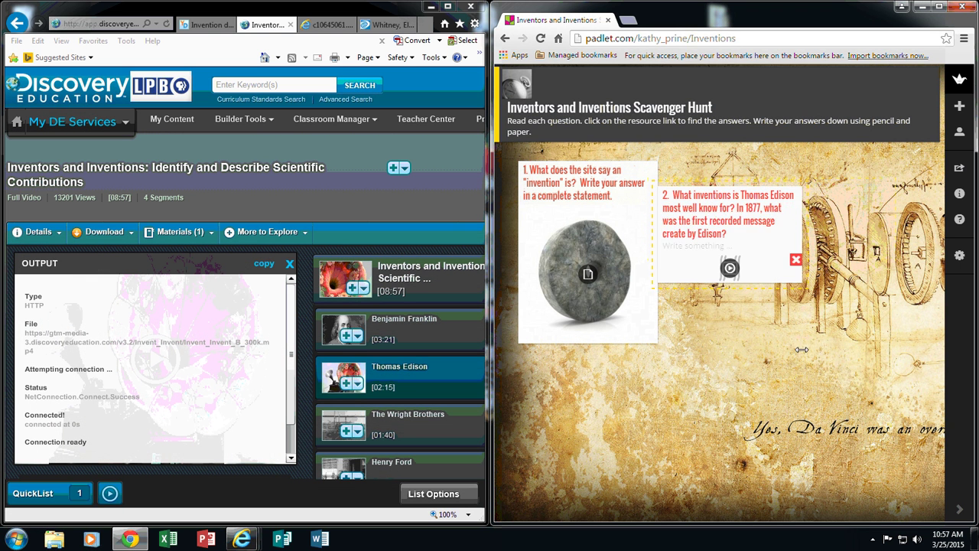
click(803, 275)
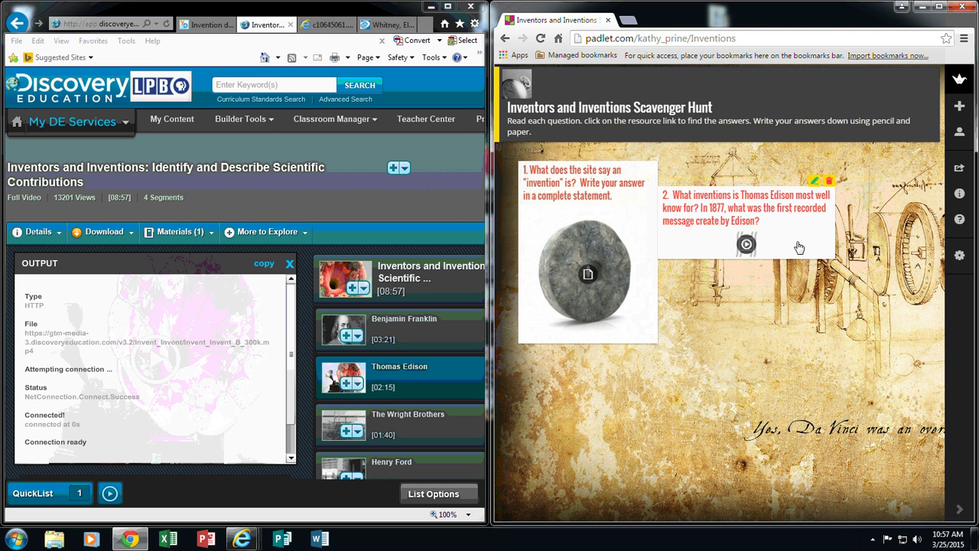
drag(792, 245, 821, 227)
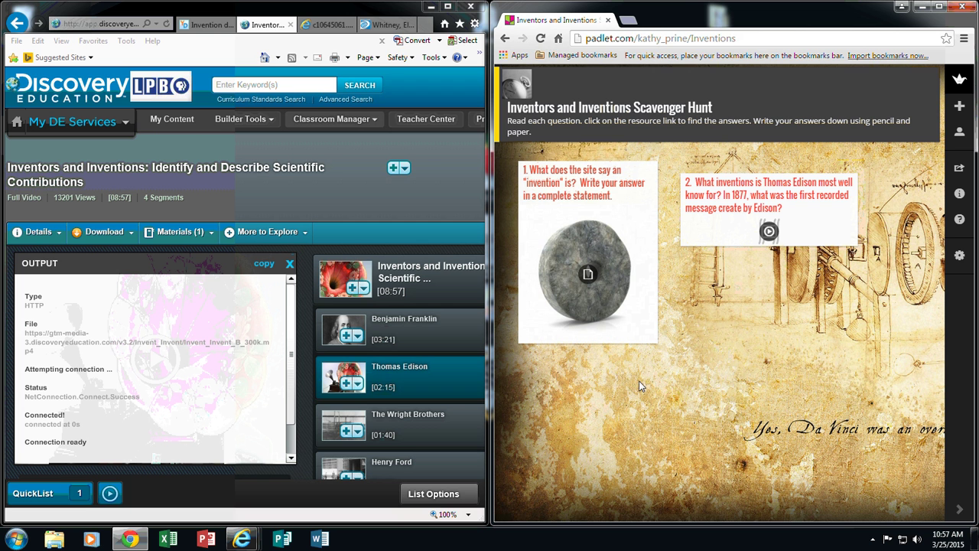
Add post '3. Who achieved the first successful powered flight? What year did it take place?'.
double_click(558, 399)
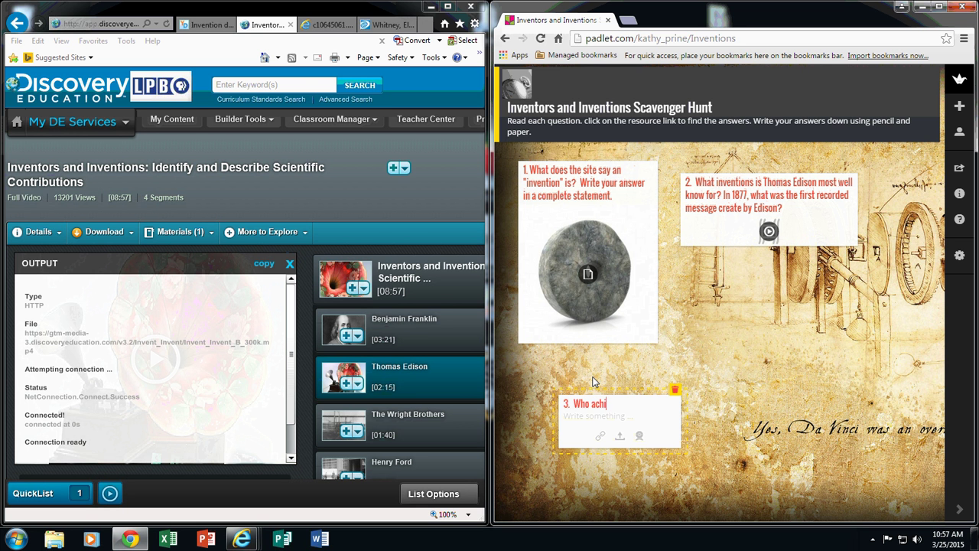
text(3. Who achieved the first successful)
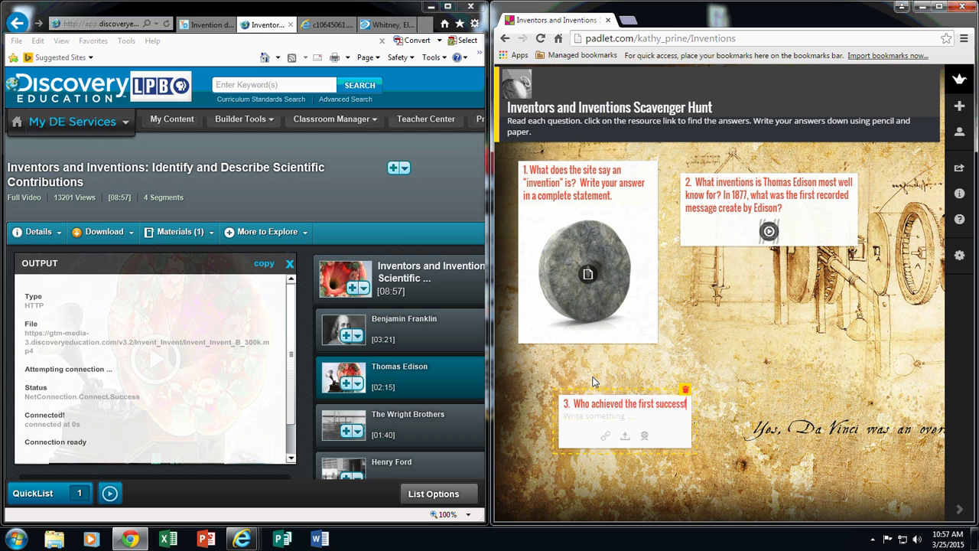
text( power)
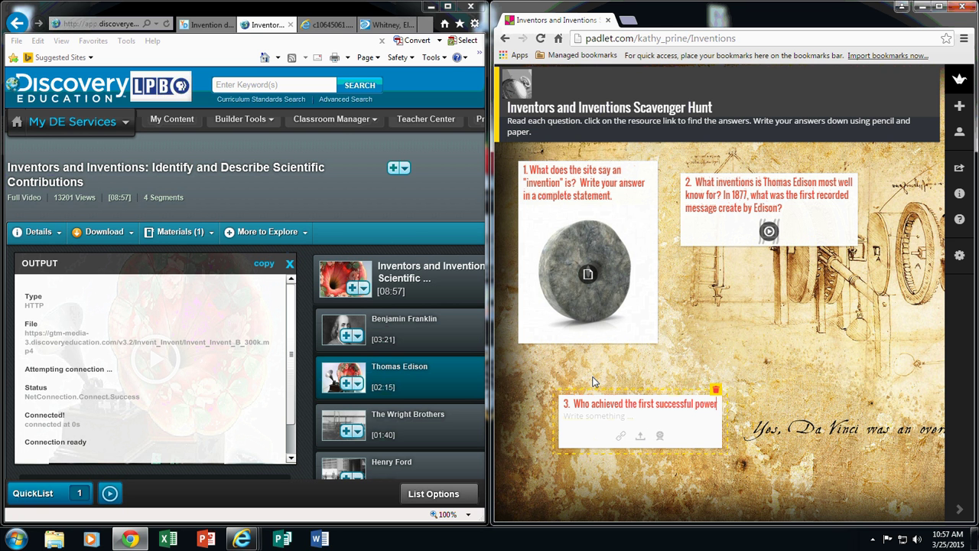
text(ed flight)
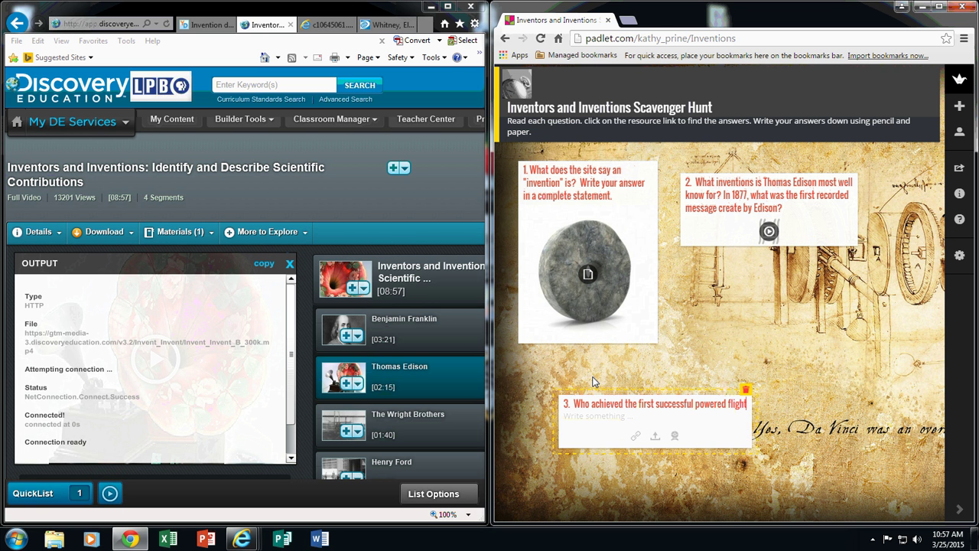
text(?  What y)
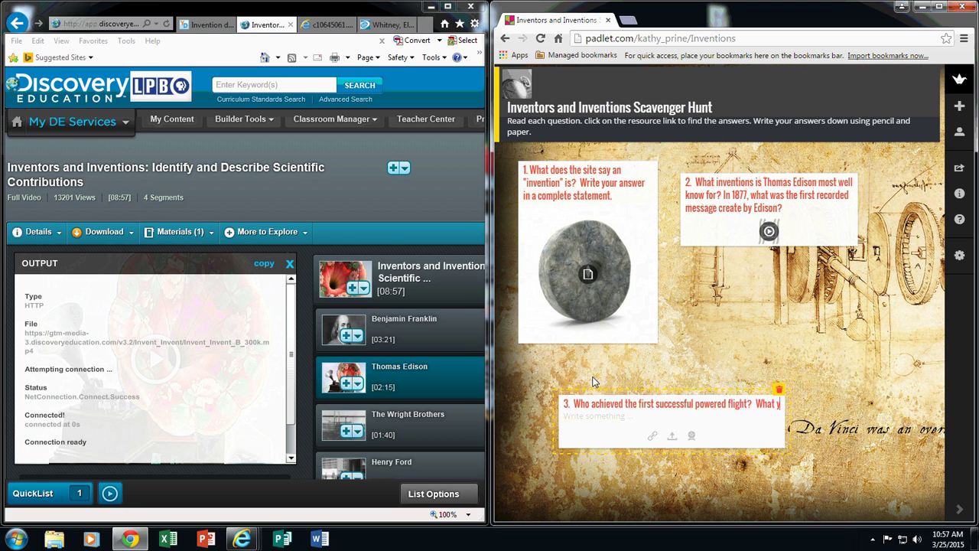
text(ear did it take pa)
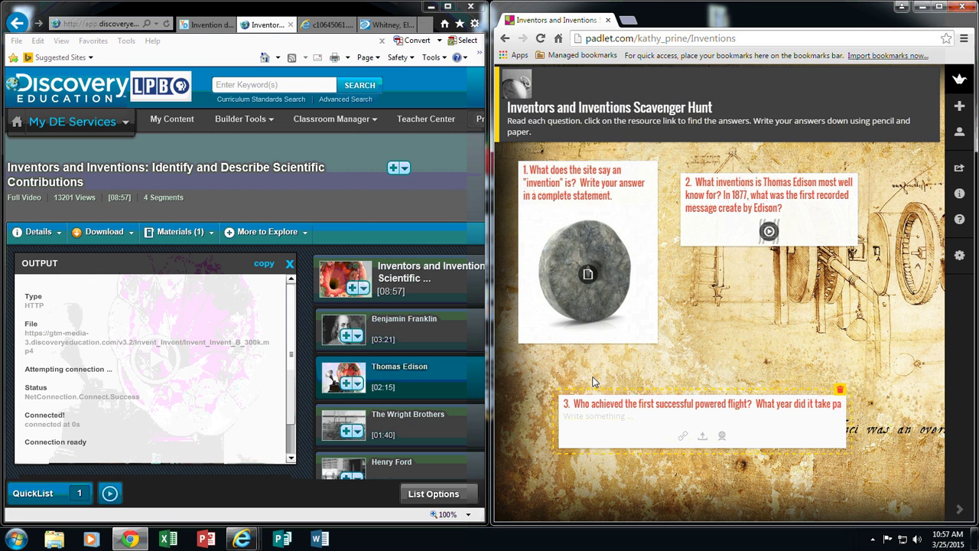
key(BackSpace)
text(lace?)
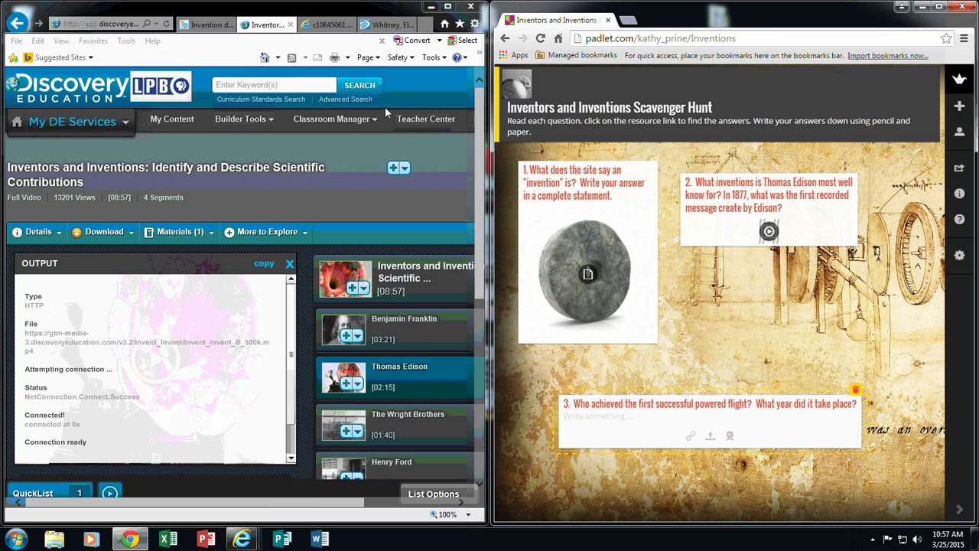
click(324, 26)
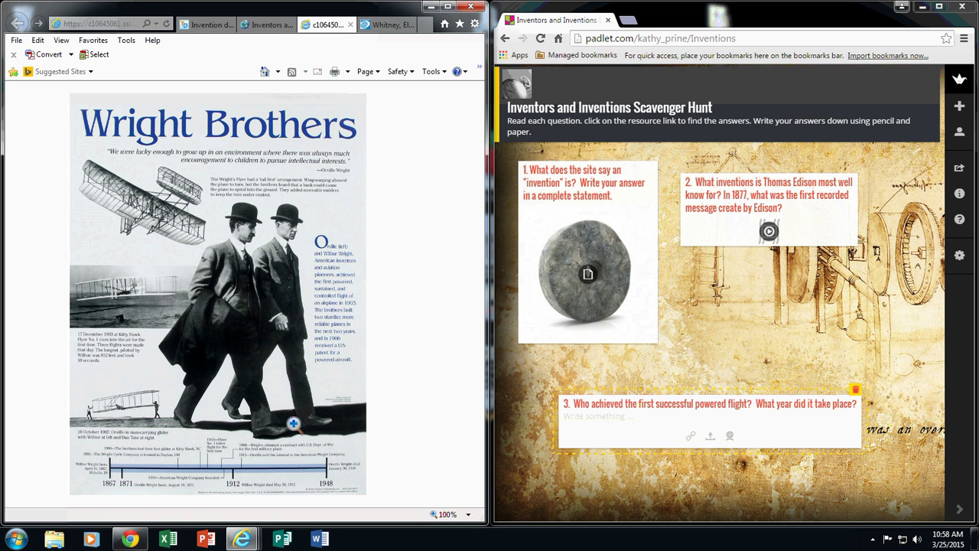
Open the Wright Brothers poster's Properties and select its iCg_WrightBrosPoster.jpg web address to copy.
right_click(279, 178)
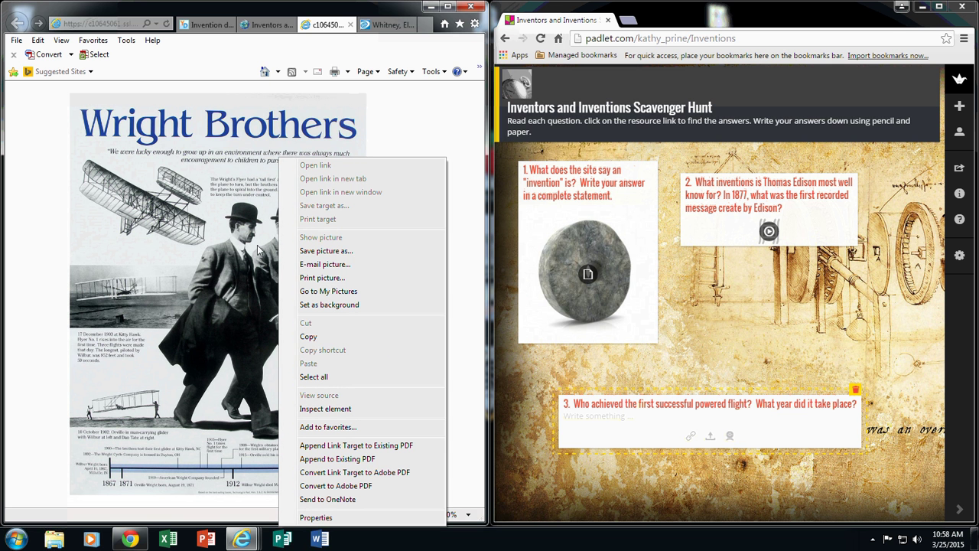
click(316, 518)
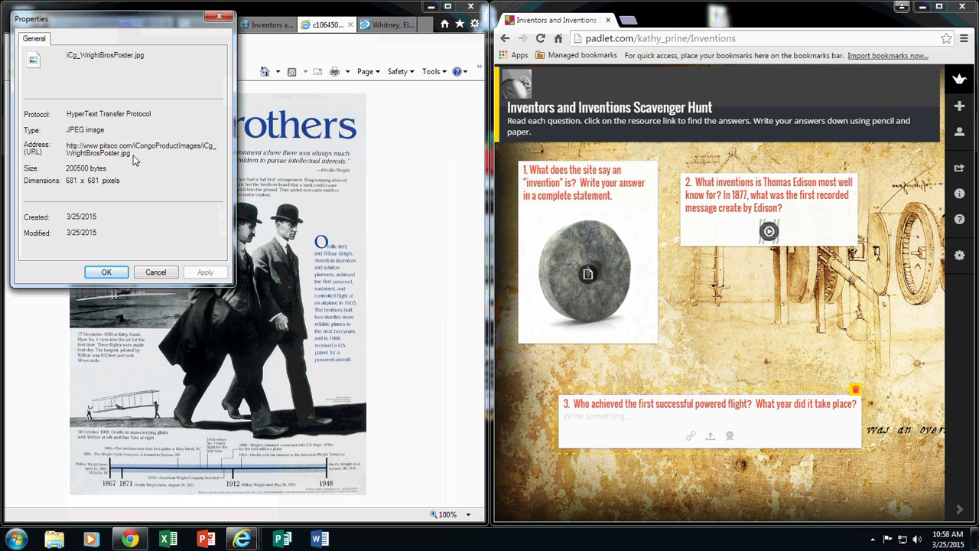
drag(134, 158, 67, 146)
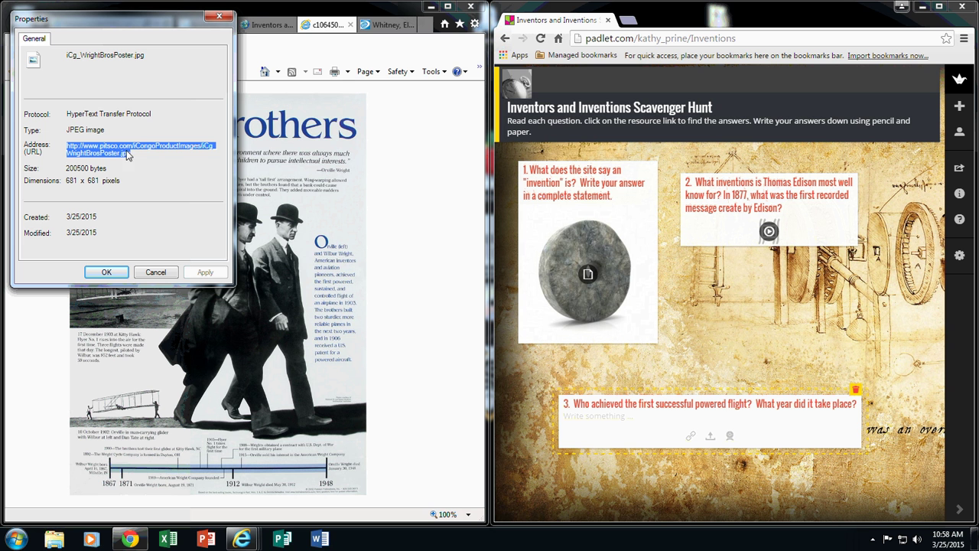
Paste the Wright Brothers poster address as a link on question 3's post.
click(692, 439)
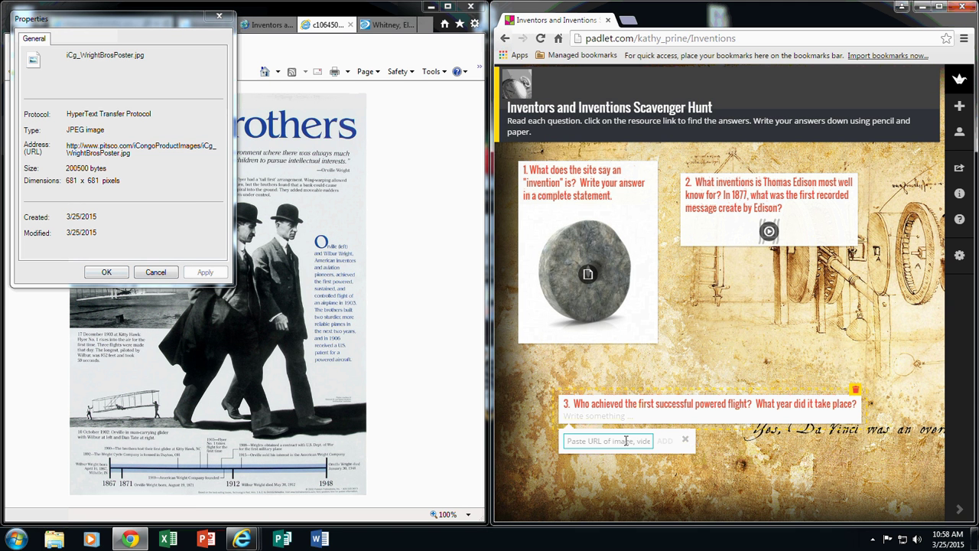
key(ctrl+v)
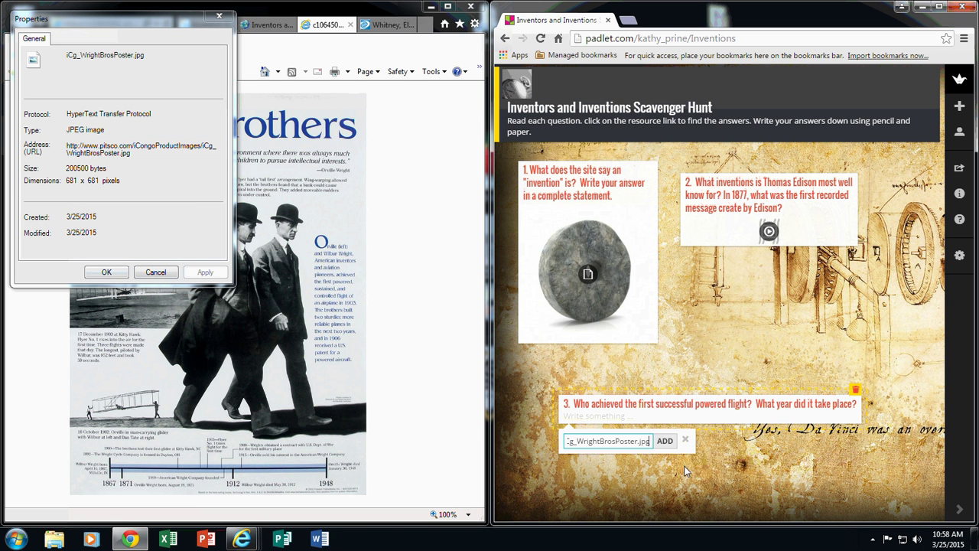
click(663, 442)
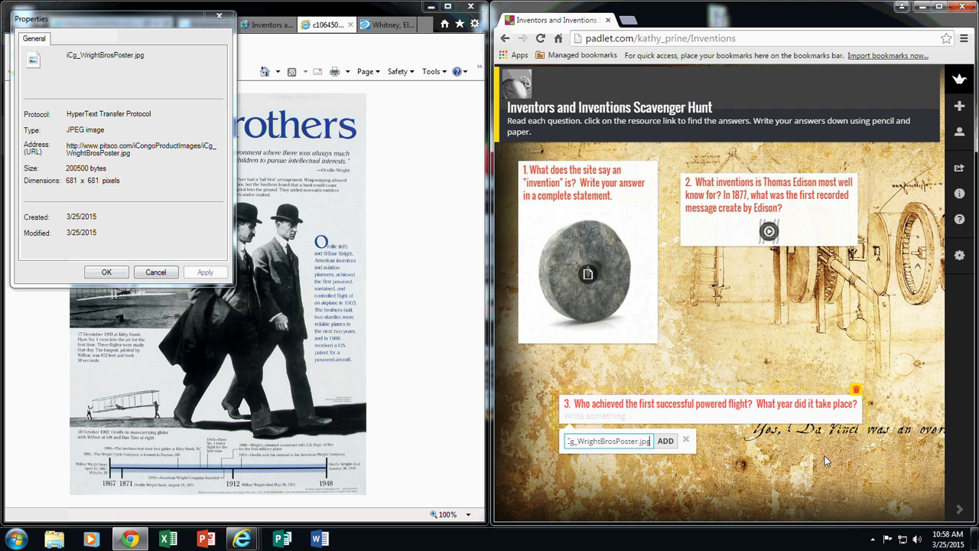
click(667, 445)
Narrow question 3's post, place it under question 1, and close the Properties window.
scroll(890, 428, down, 2)
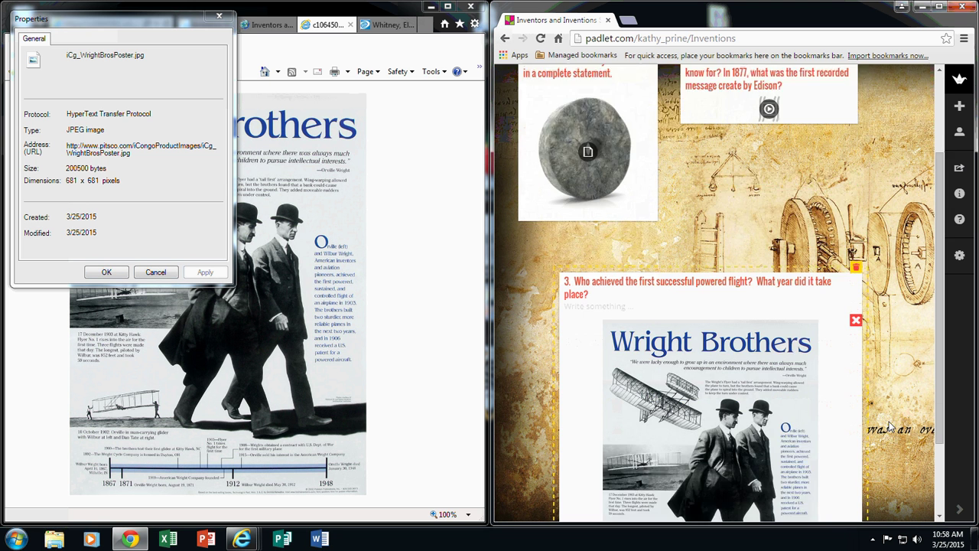
scroll(890, 429, down, 1)
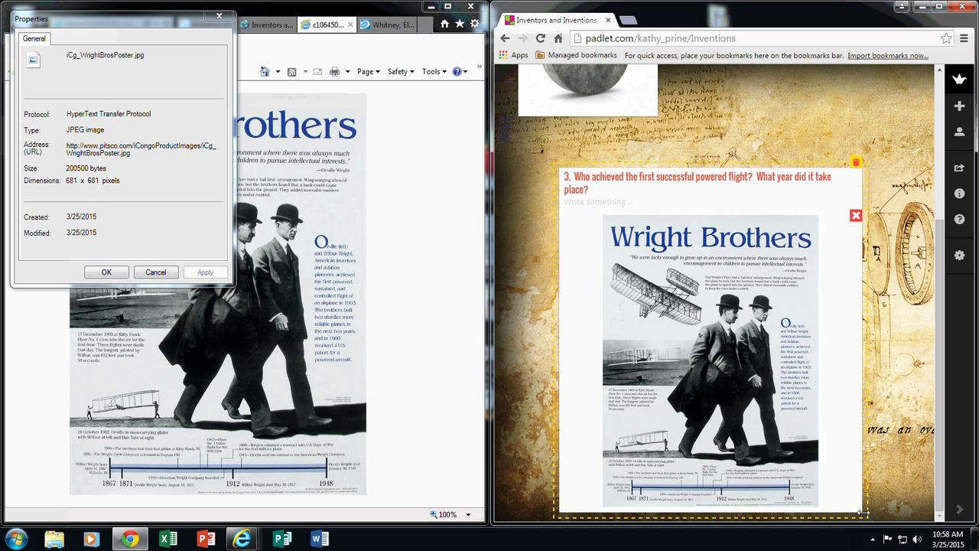
drag(864, 513, 698, 435)
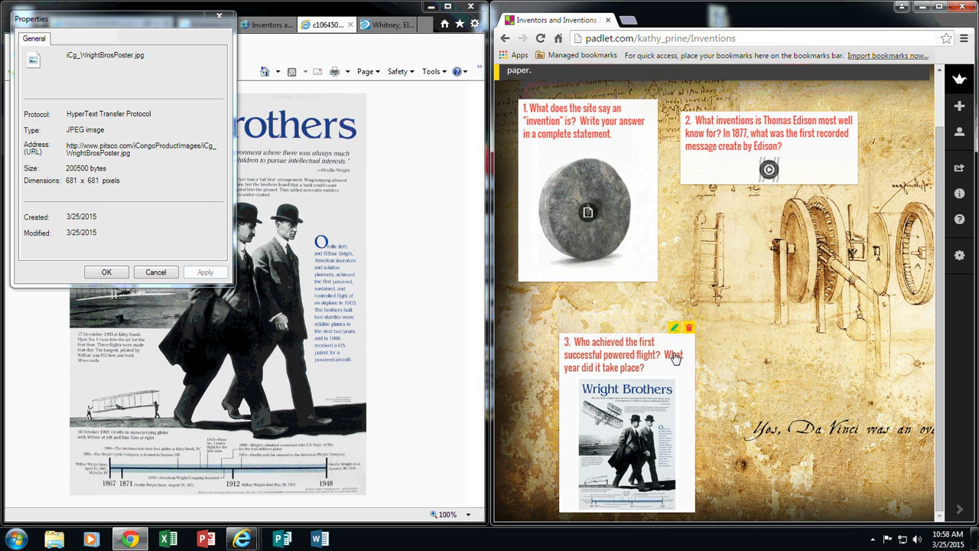
scroll(678, 375, up, 1)
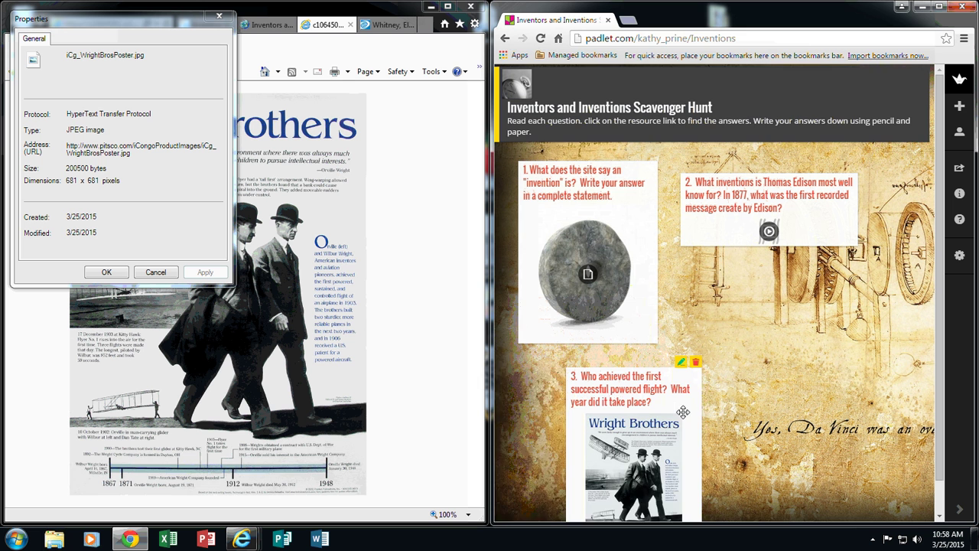
drag(683, 412, 630, 404)
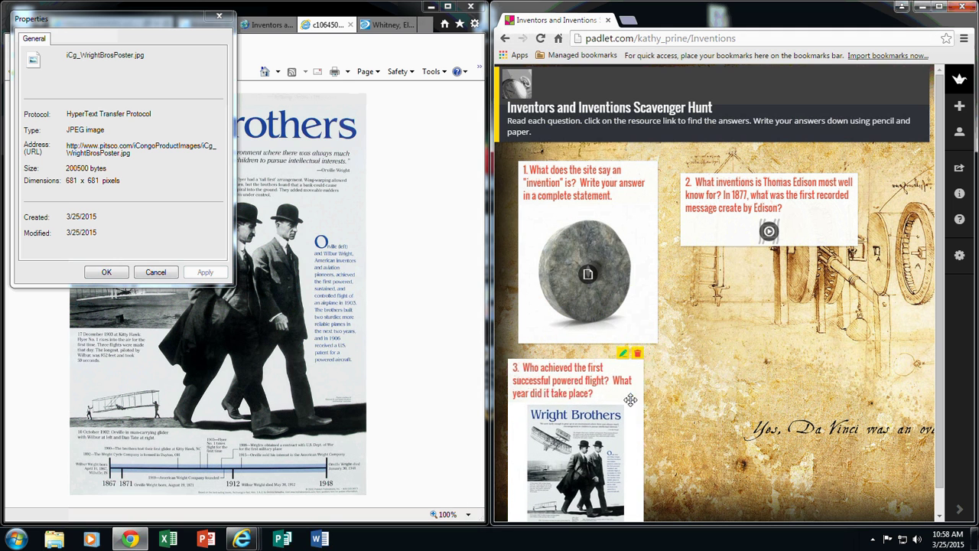
click(221, 17)
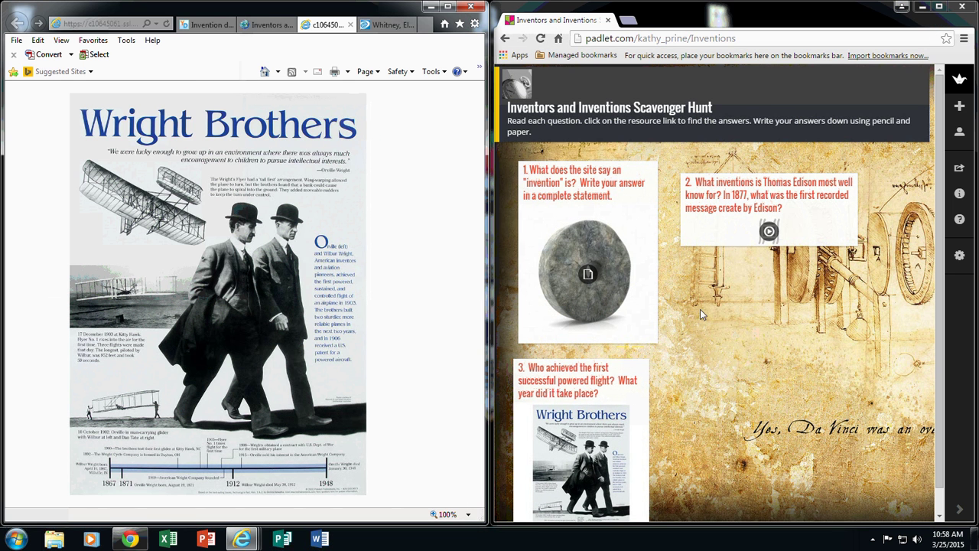
Add post '4. Who invented the cotton gin? What was its purpose?' beside the Eli Whitney article.
double_click(720, 317)
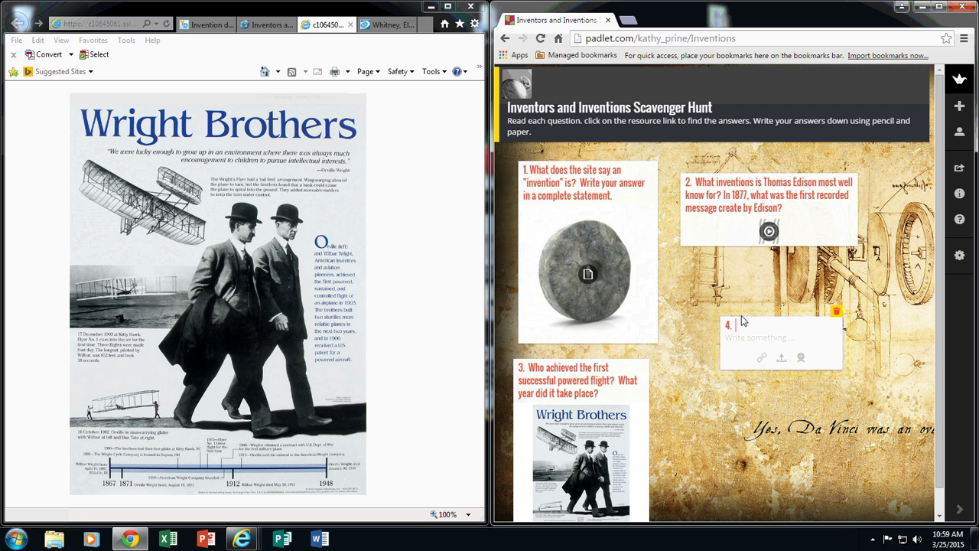
text(4. Who invented the cotton gin?  What)
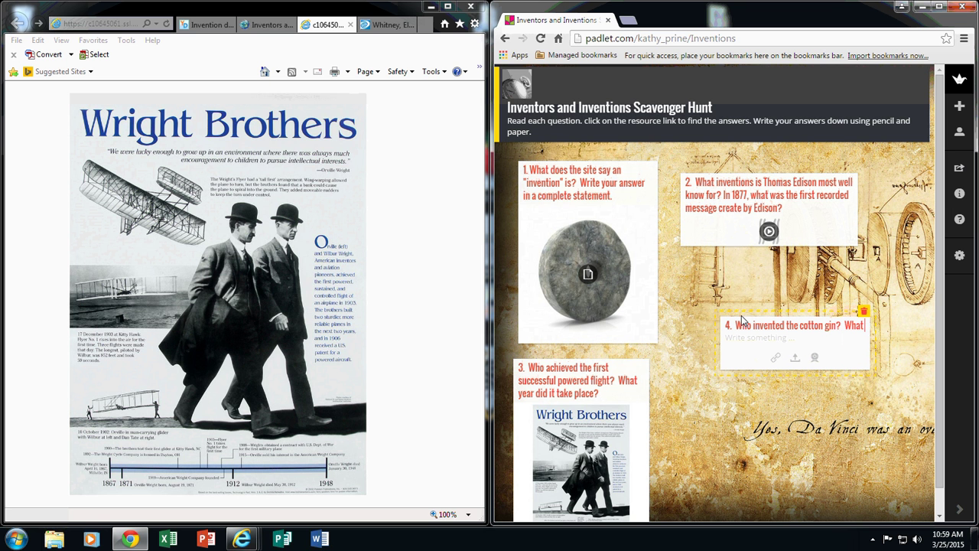
text( was its purpose)
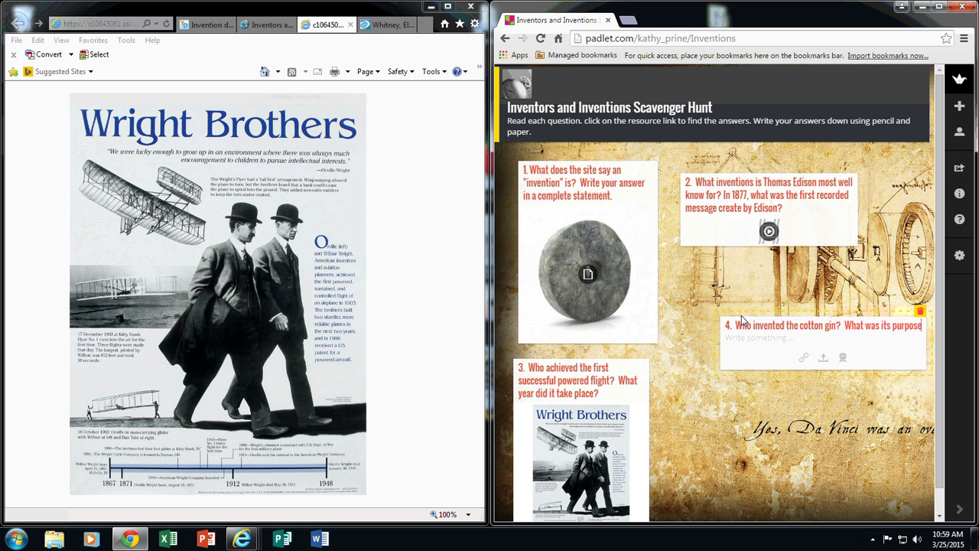
text(?)
key(Tab)
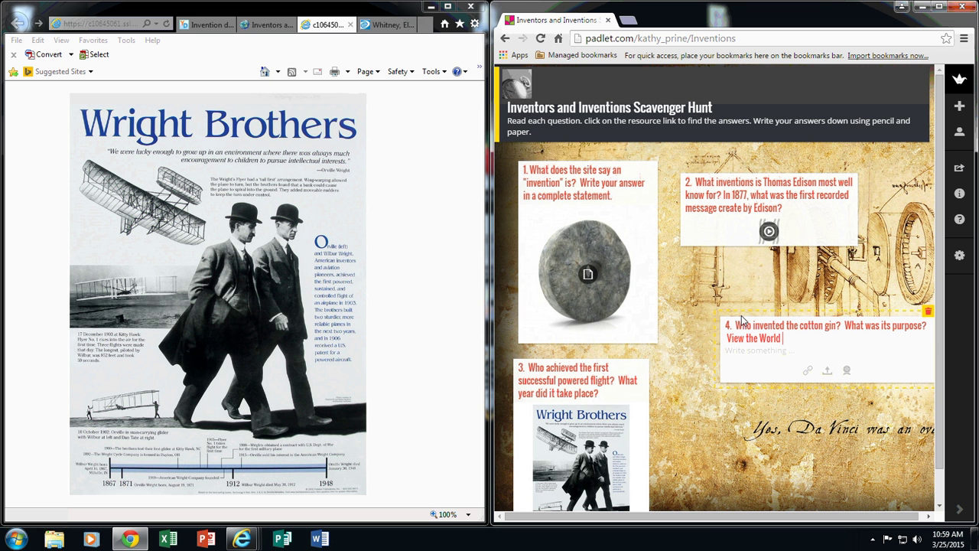
text(k Online article to find the answer.)
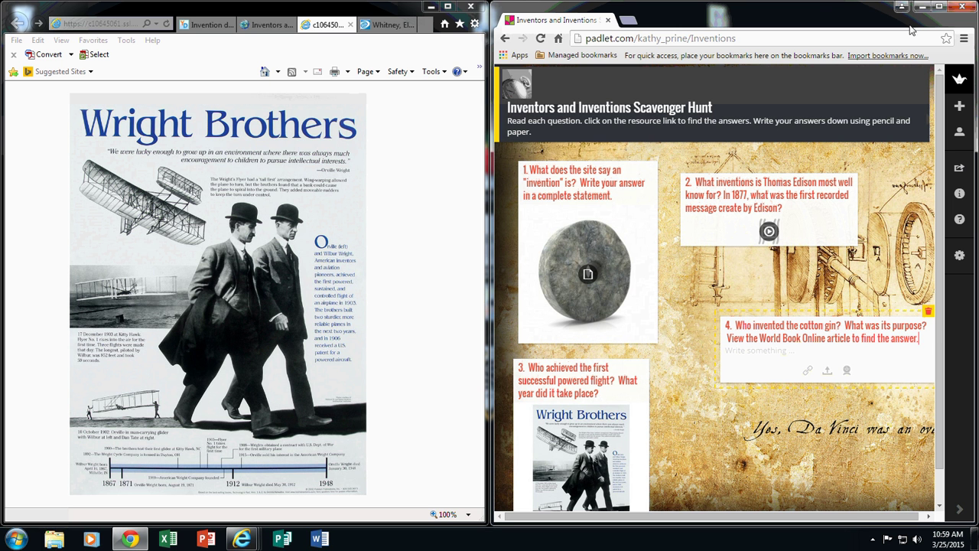
click(389, 25)
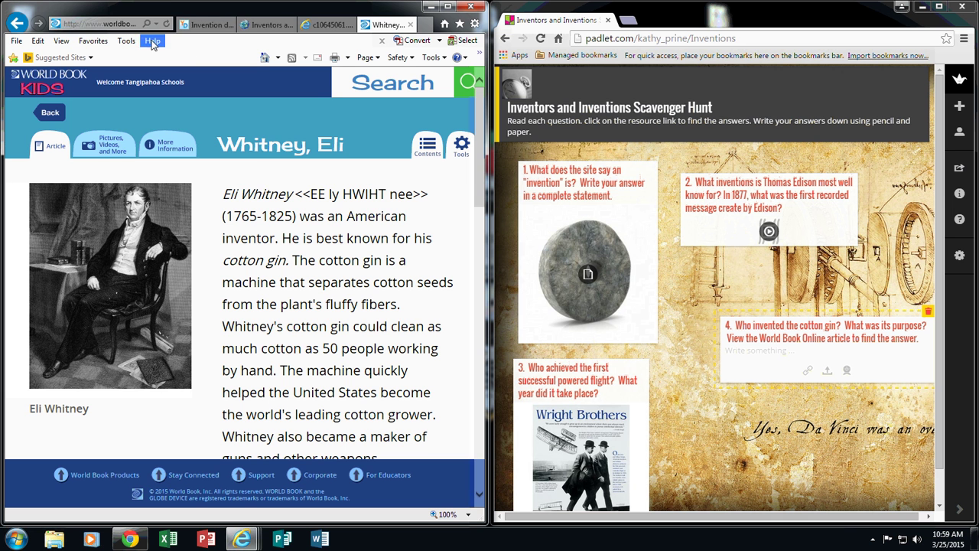
Copy the Eli Whitney article's web address and attach it as a link on post 4.
click(98, 28)
right_click(98, 26)
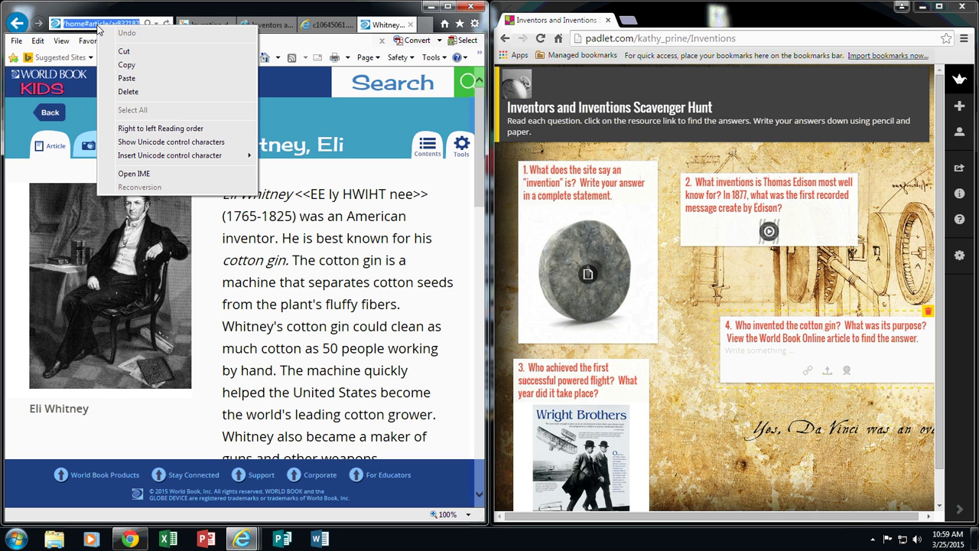
click(136, 66)
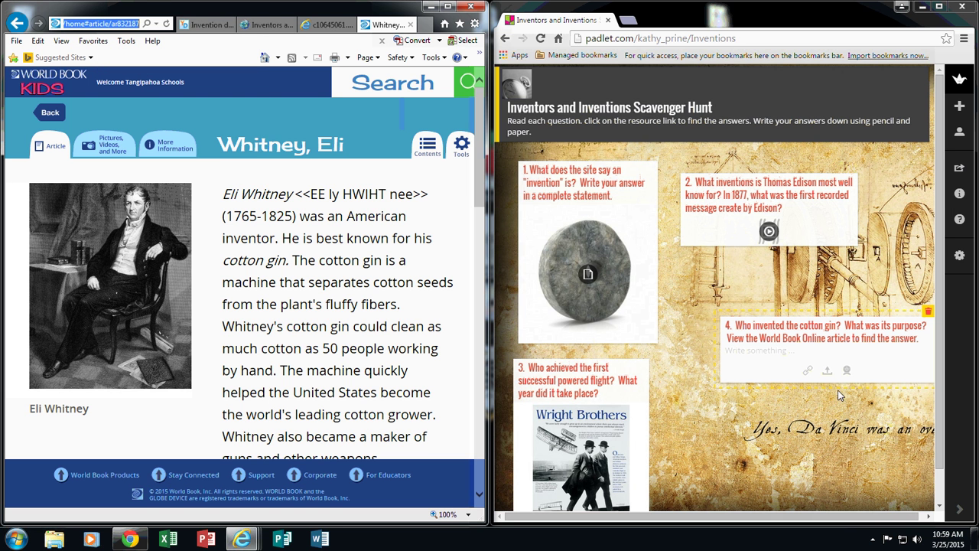
click(807, 370)
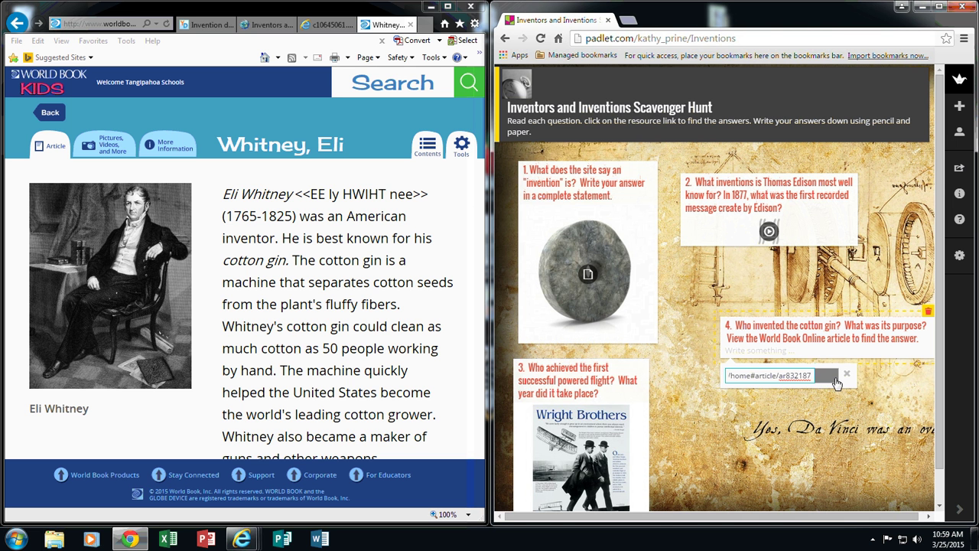
click(828, 377)
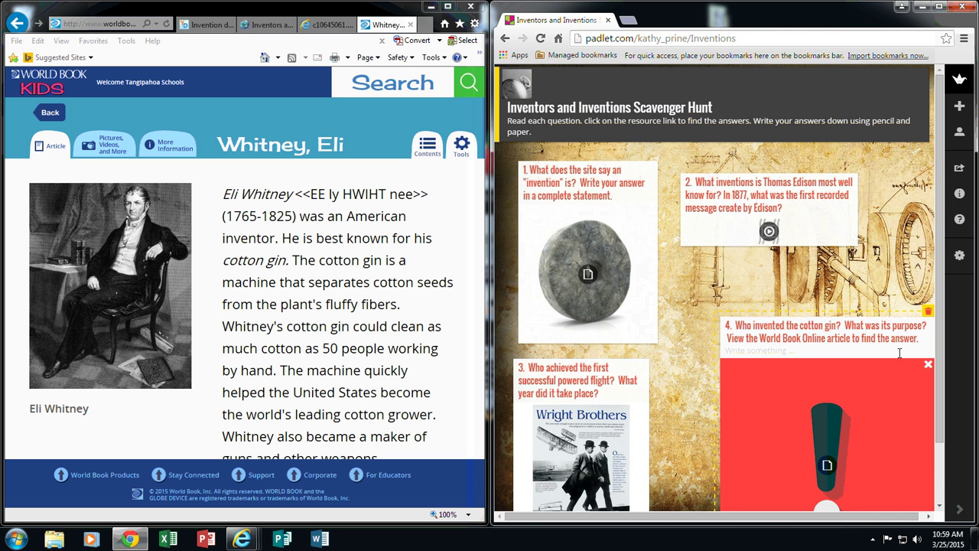
Finish editing post 4 and check it in the expanded post view.
click(726, 290)
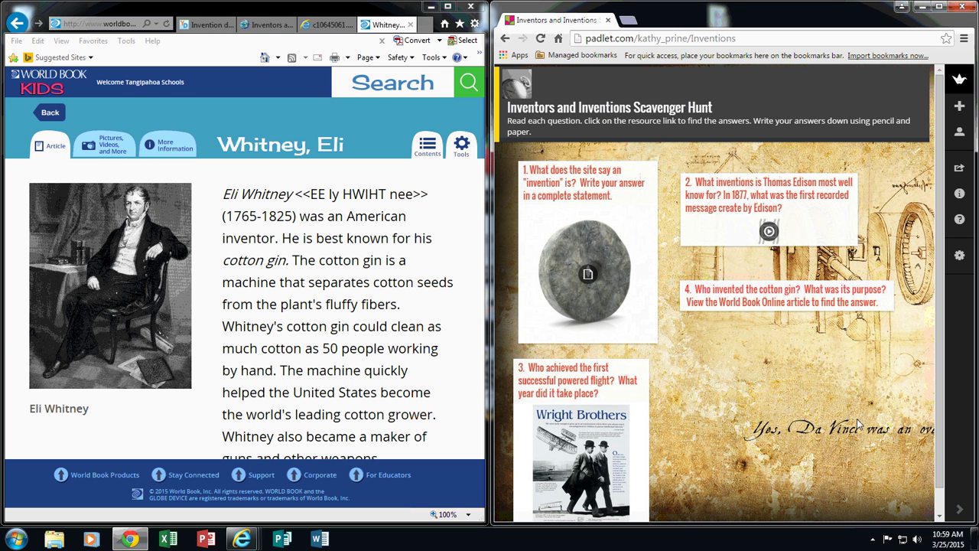
click(873, 279)
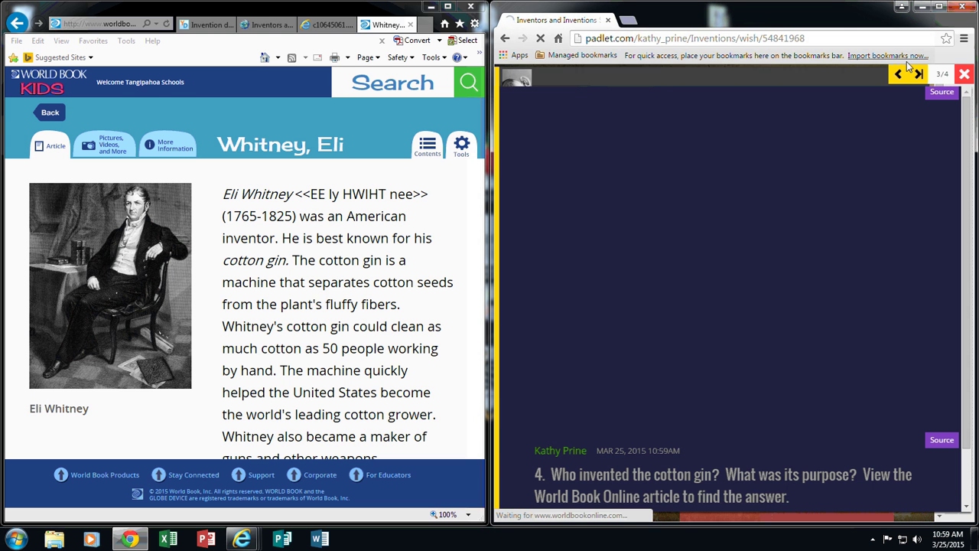
click(961, 74)
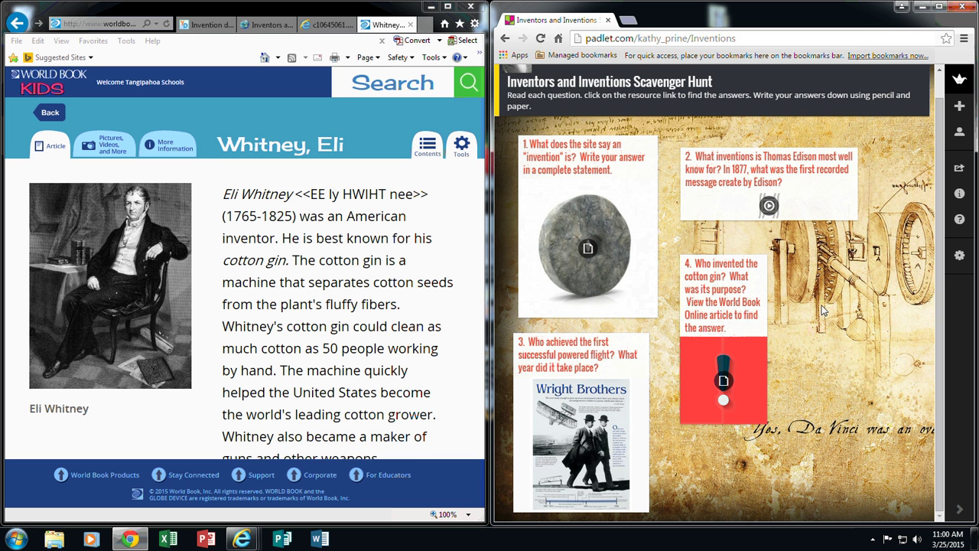
Create post 5: 'Select an inventor from the attached file… List your inventor and five facts about your inventor.'.
double_click(824, 306)
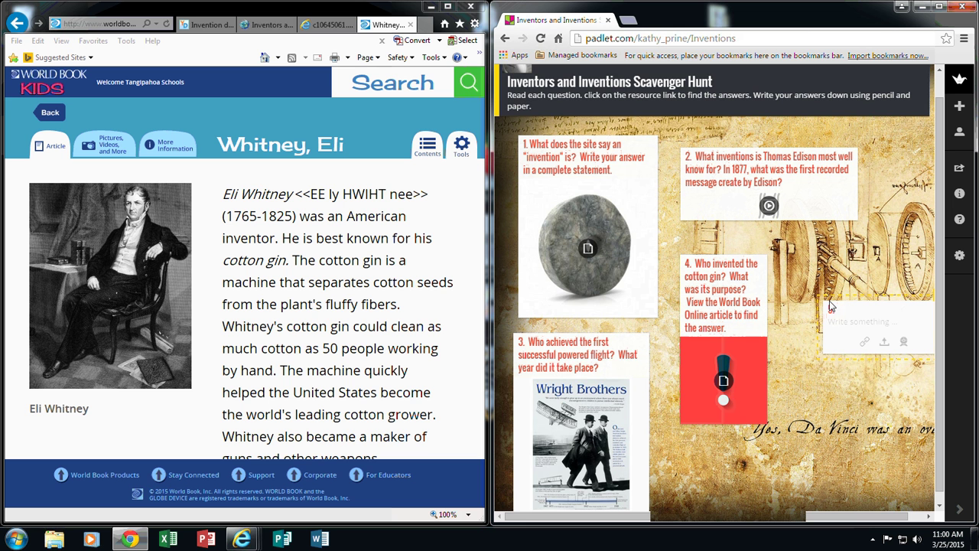
text(Select an inventor)
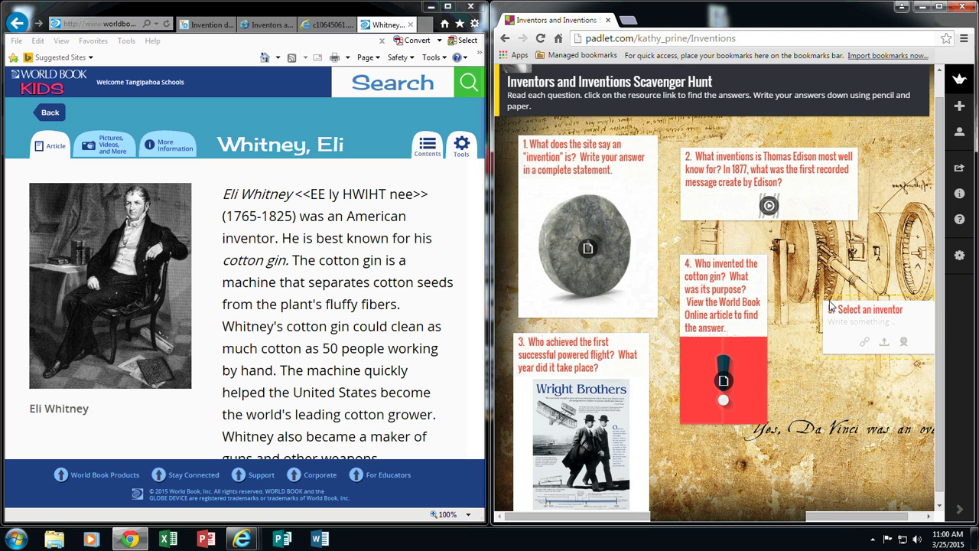
text( from the)
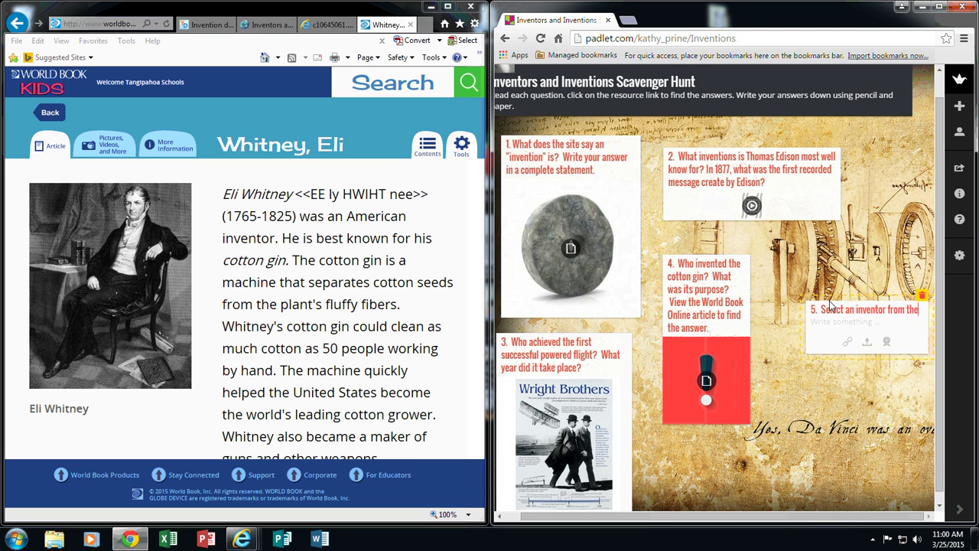
text( attached f)
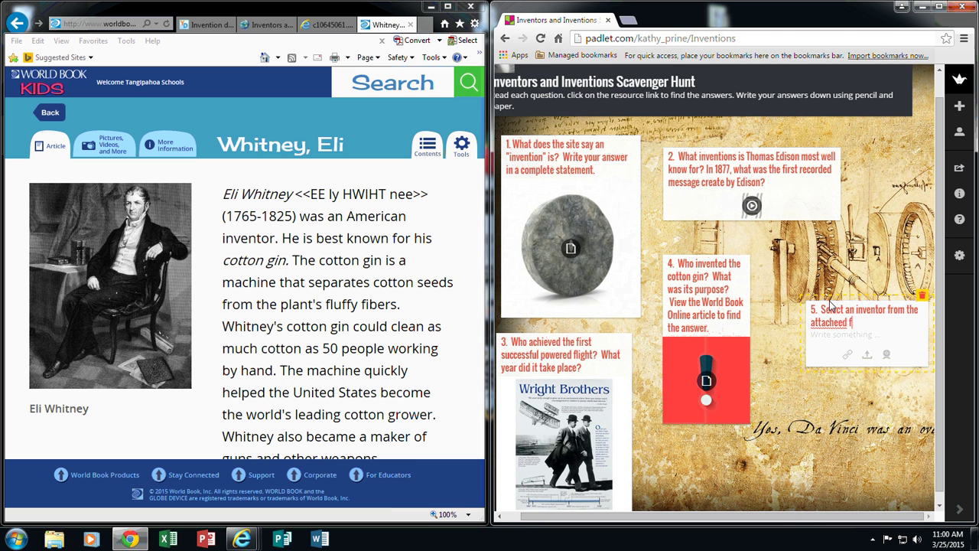
key(BackSpace)
key(BackSpace)
text(d file. You can use World B)
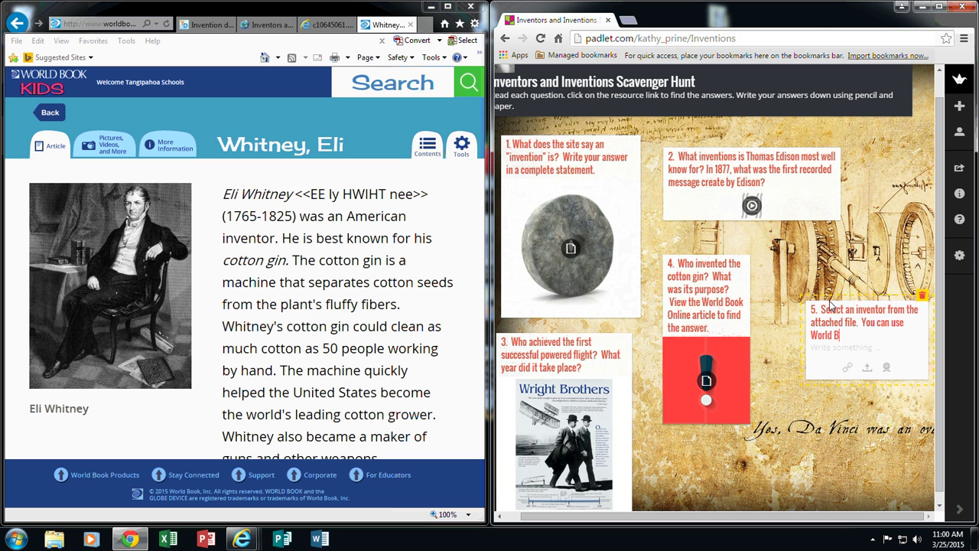
text(ook, Gale, or other onlie)
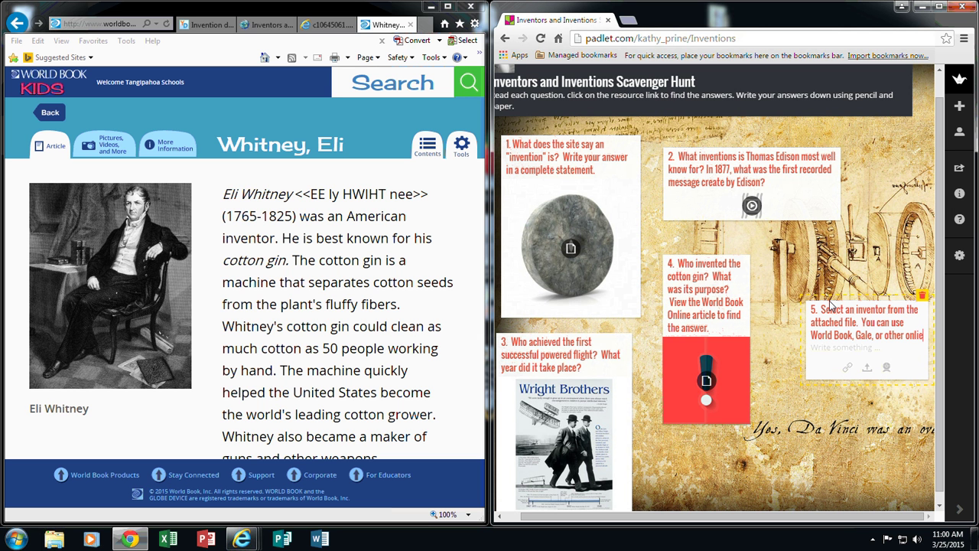
text( res)
key(BackSpace)
key(BackSpace)
key(BackSpace)
key(BackSpace)
text(ne resources to ga)
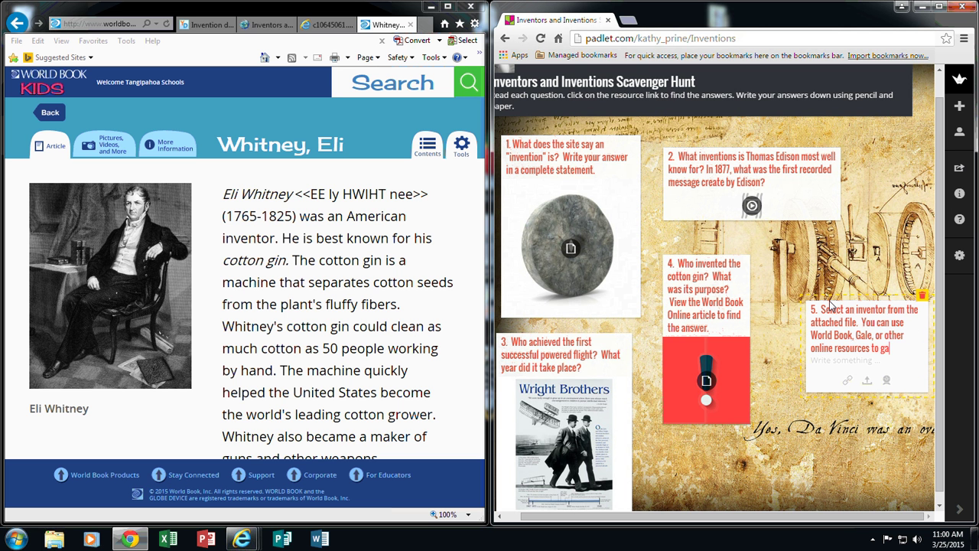
text(ther facts.)
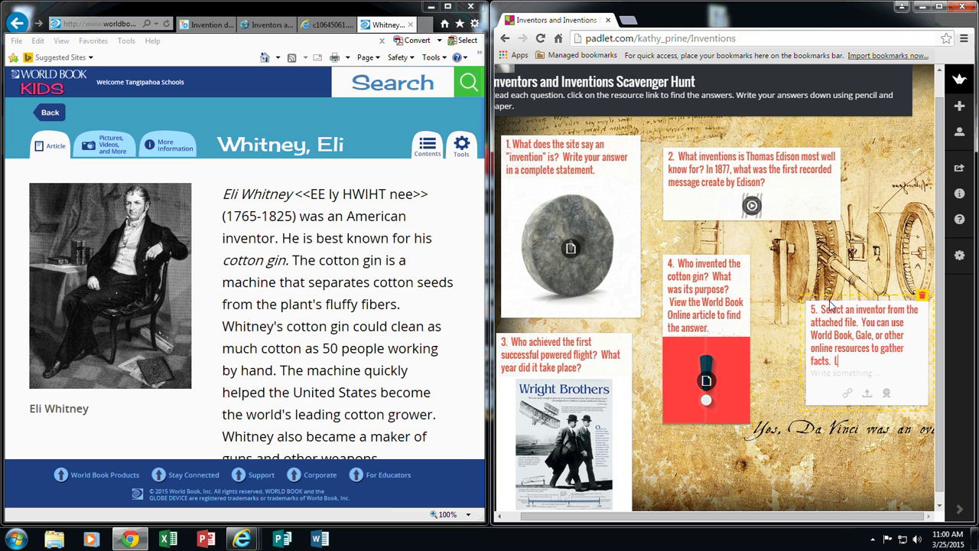
text(  List your in)
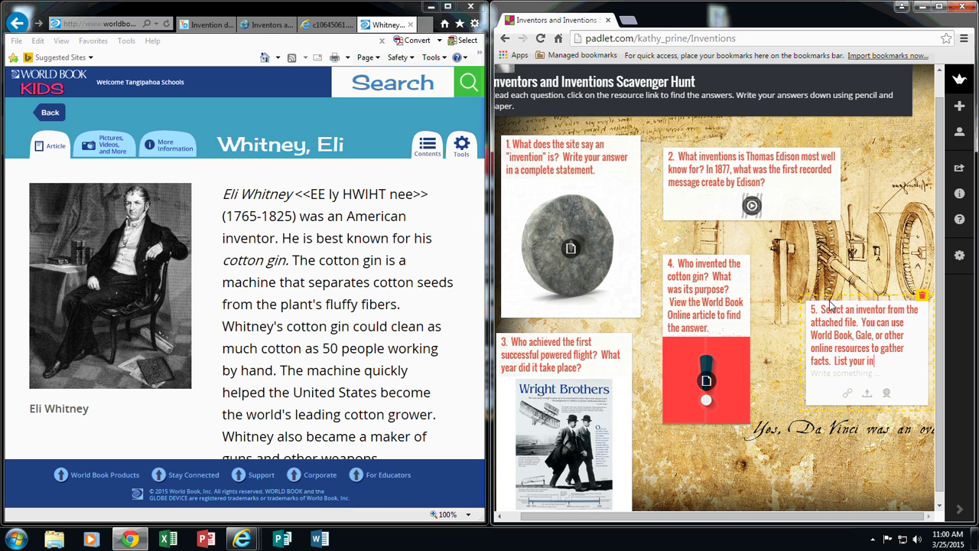
text(ventor and five)
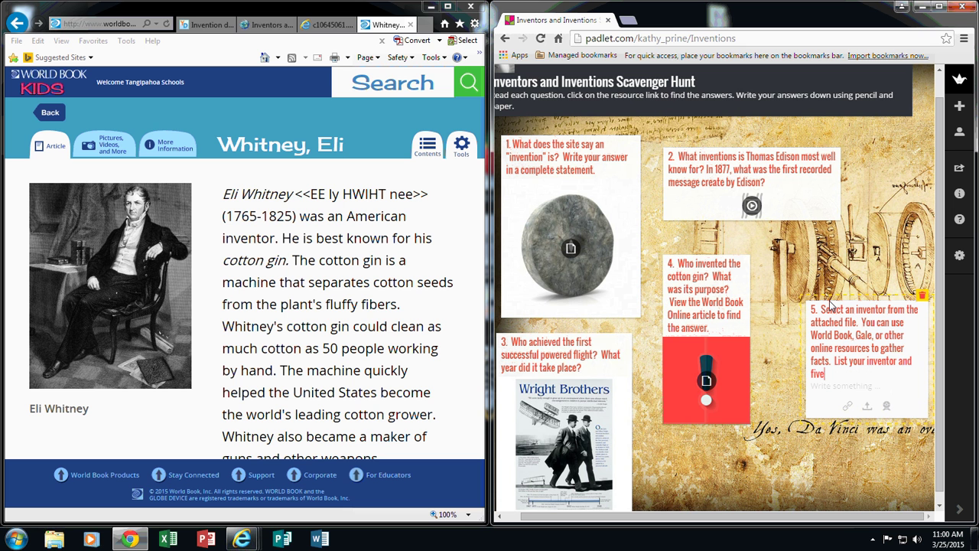
text( facts about your inventor)
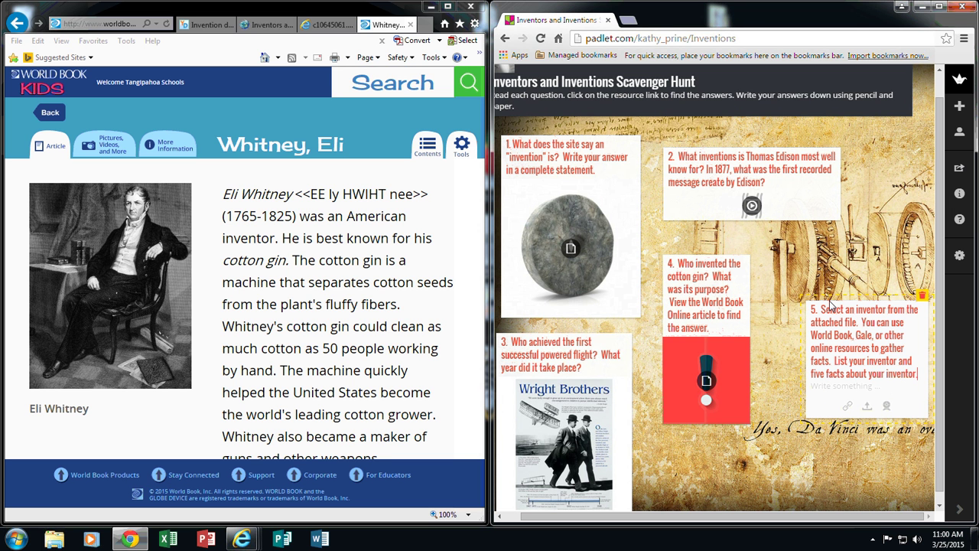
text(.)
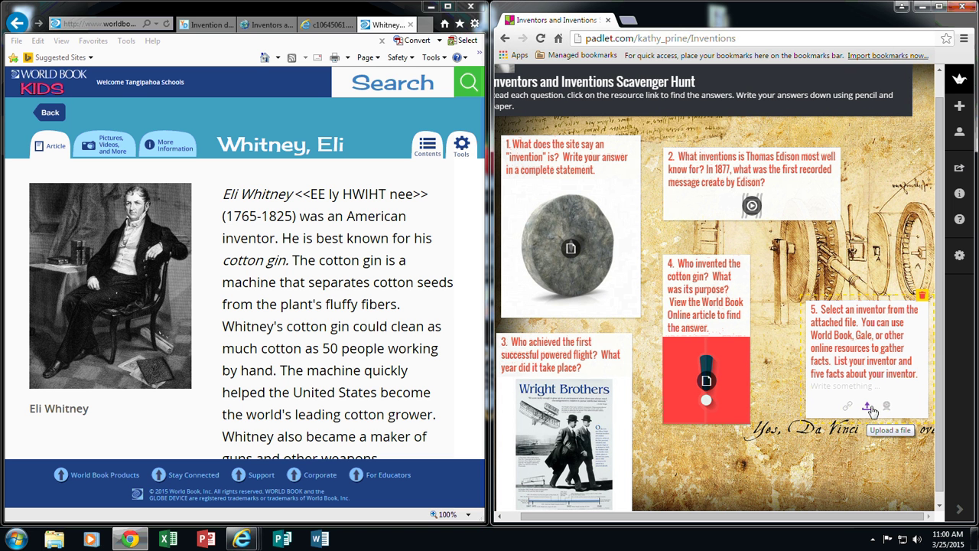
Upload the 'List of Inventions and Inventors During the Industrial Revolution' PDF to post 5.
click(868, 412)
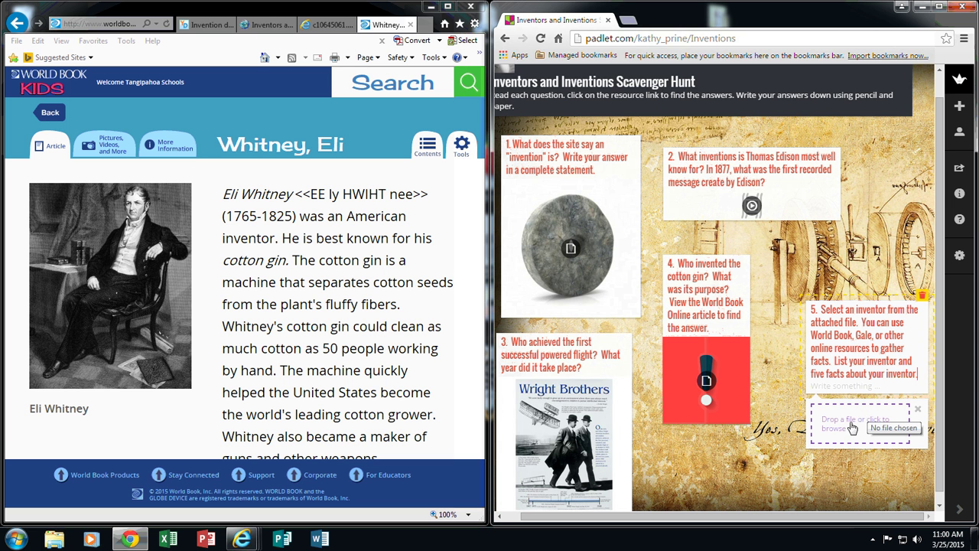
click(853, 425)
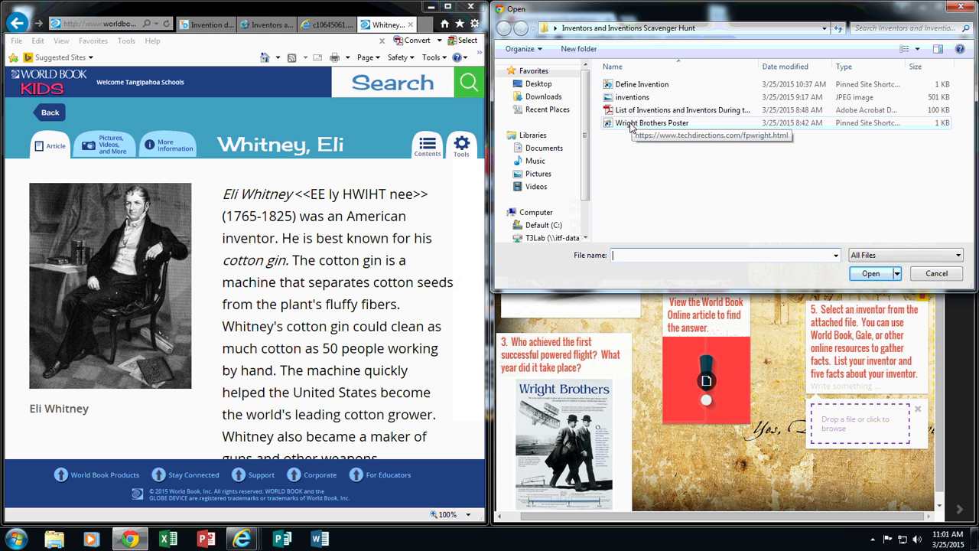
click(651, 116)
click(871, 273)
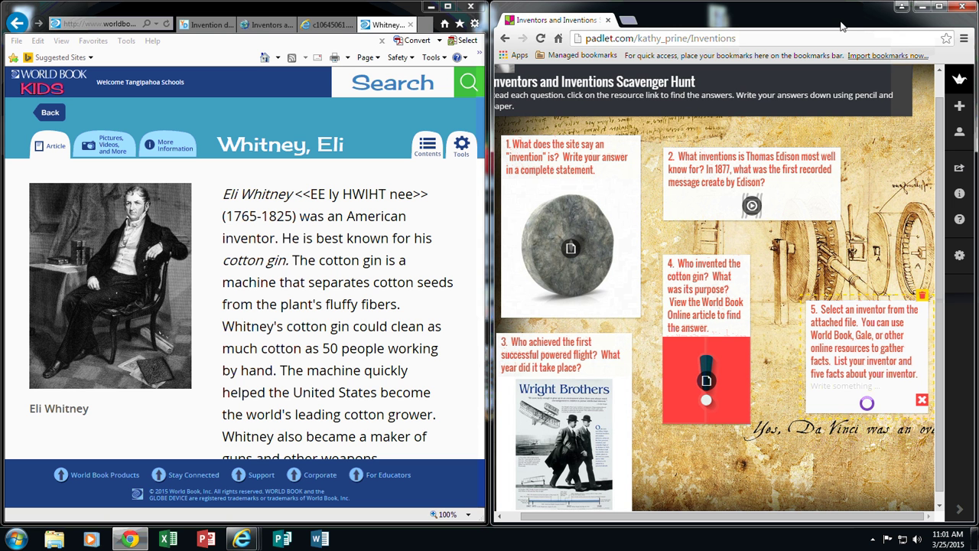
Maximize the browser, reshape post 5, and drag all five posts into a new layout with Wright Brothers upper right.
click(940, 6)
scroll(526, 392, down, 1)
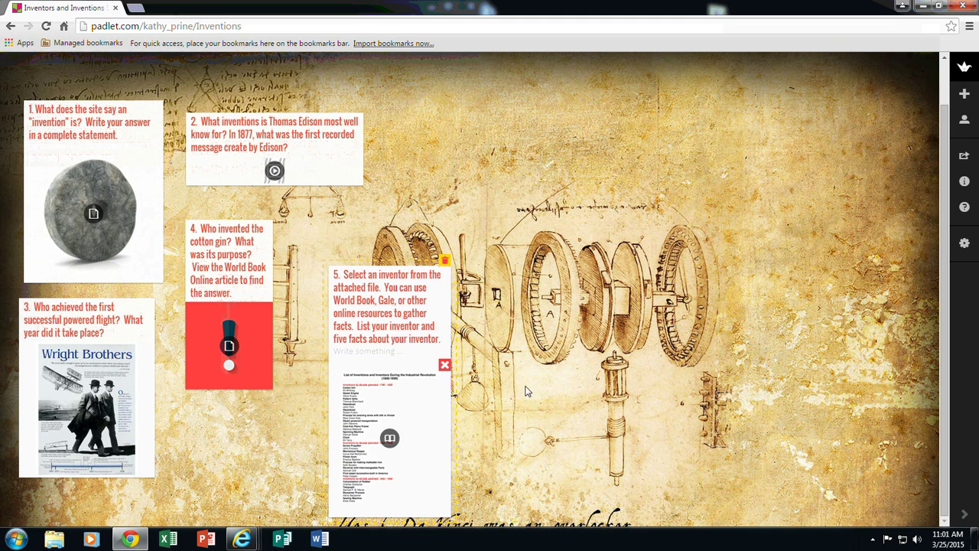
drag(453, 514, 441, 511)
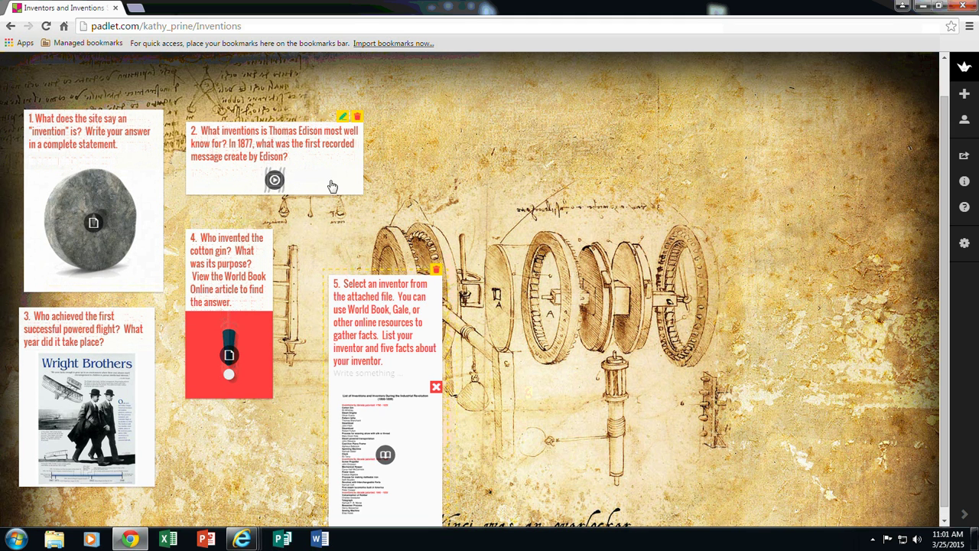
drag(146, 151, 163, 135)
drag(349, 184, 433, 167)
drag(98, 365, 648, 139)
drag(256, 306, 278, 341)
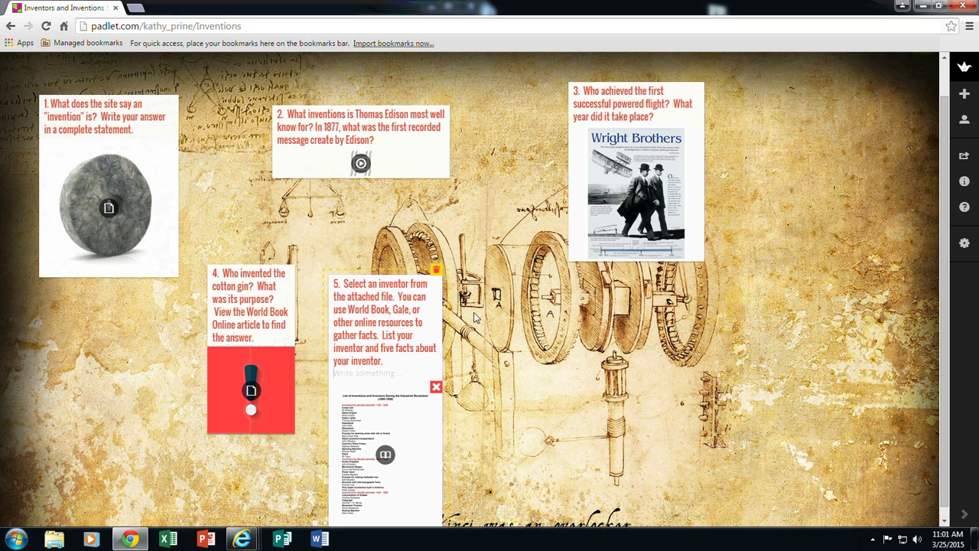
drag(405, 382, 483, 378)
click(655, 384)
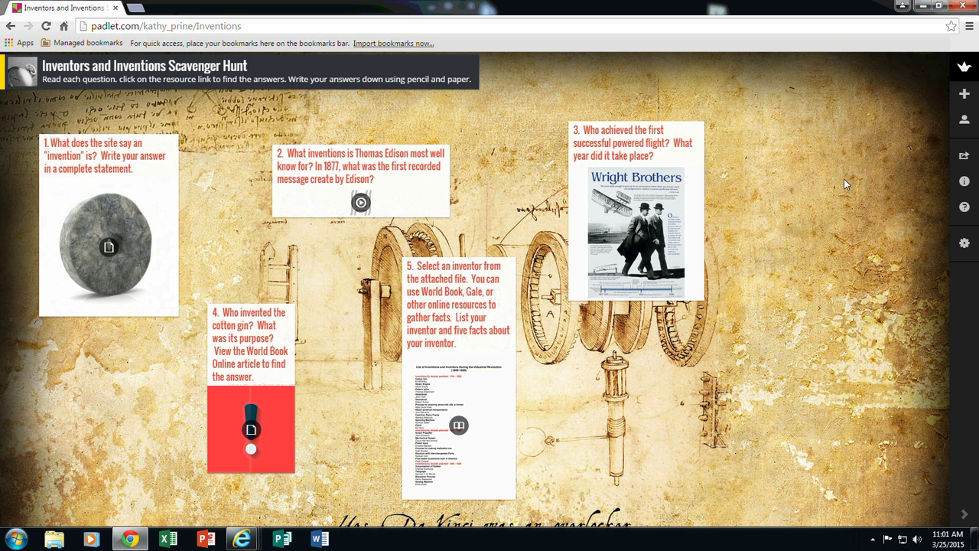
Open the wall's Address settings and highlight its current padlet.com address ending in /Inventions.
click(964, 245)
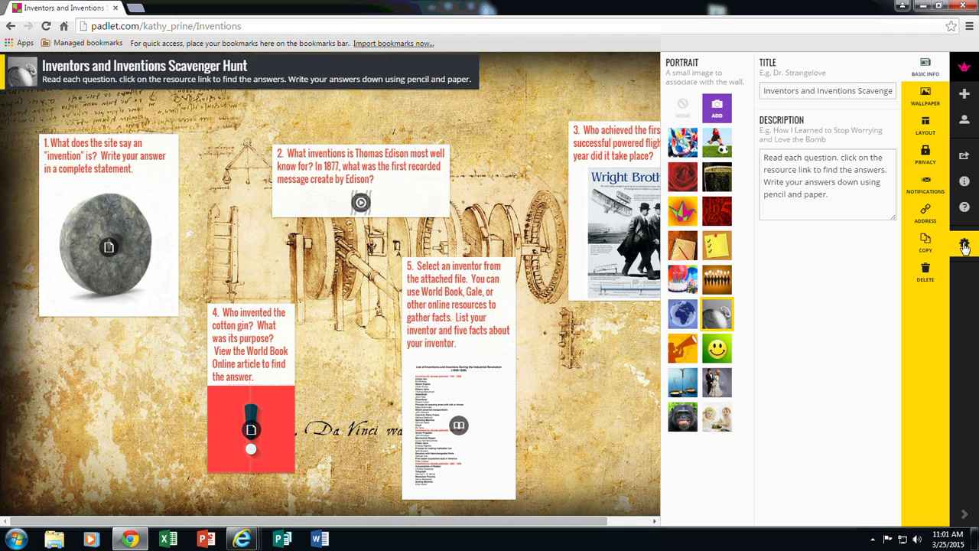
click(927, 218)
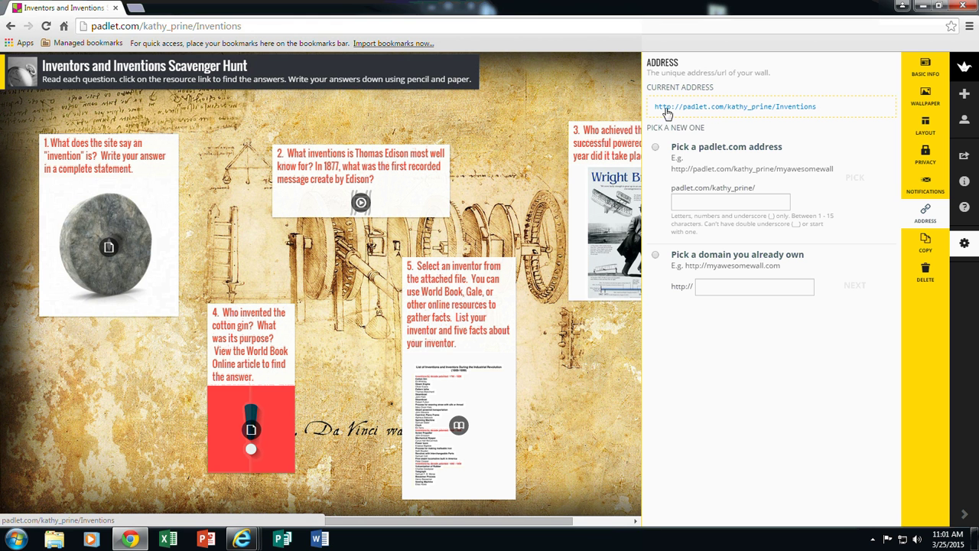
drag(654, 112, 797, 109)
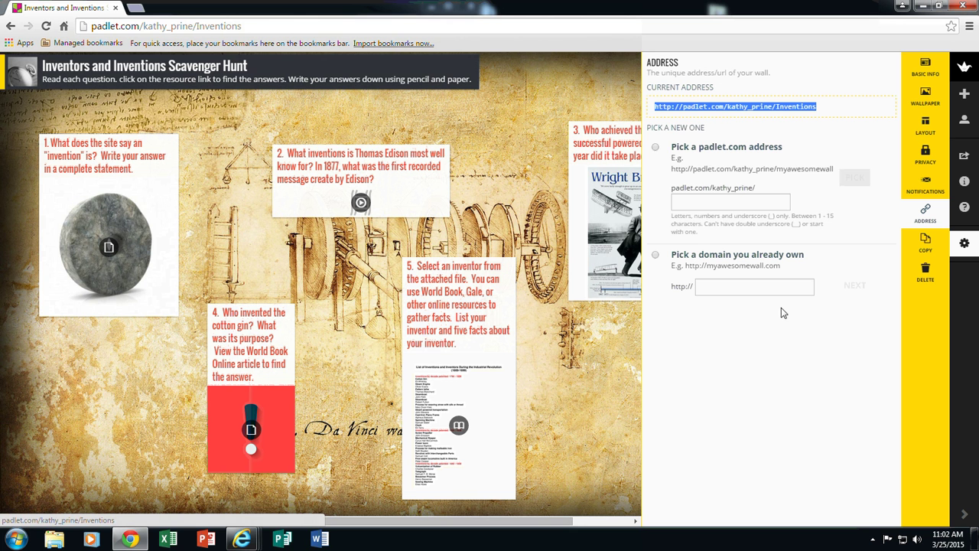
click(761, 428)
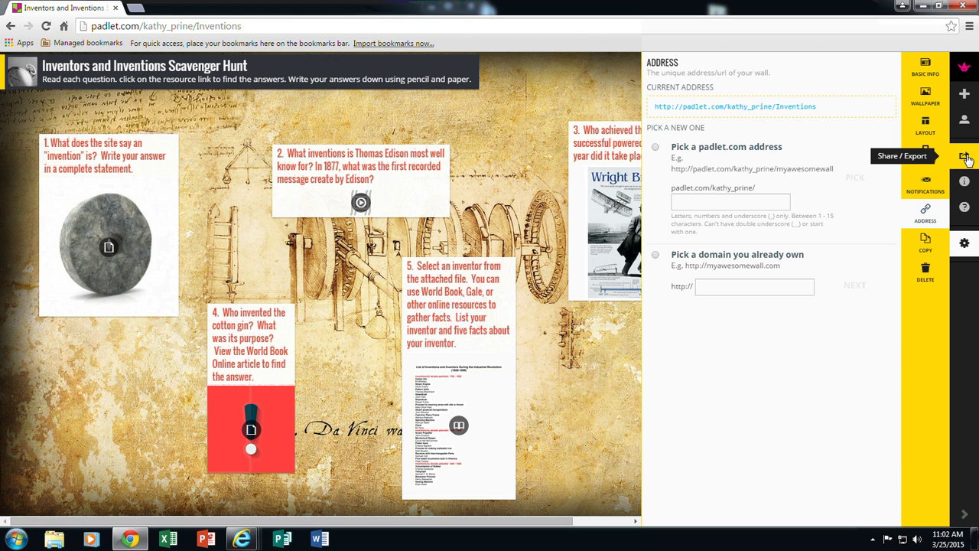
Close the settings and review the Share/Export panel's embed code, WordPress shortcode and QR code.
click(964, 243)
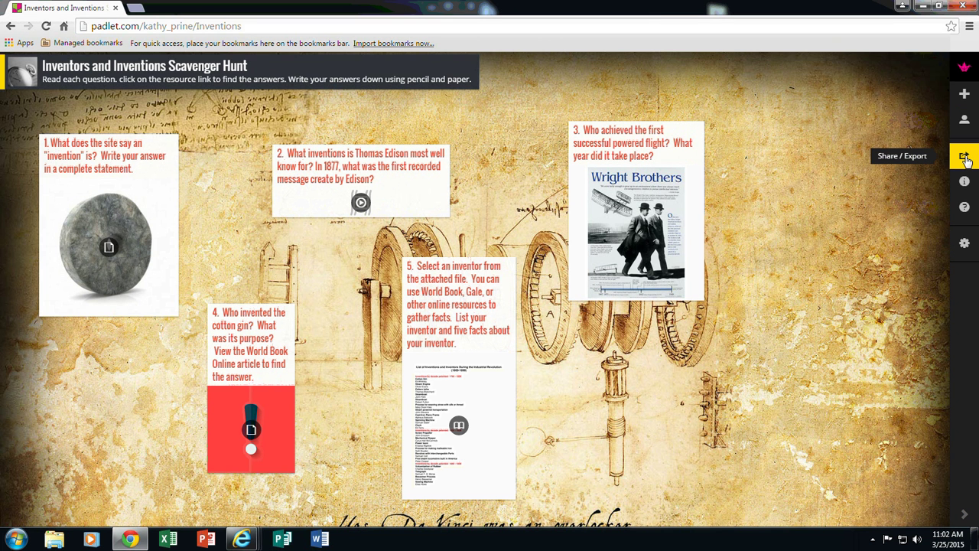
click(964, 157)
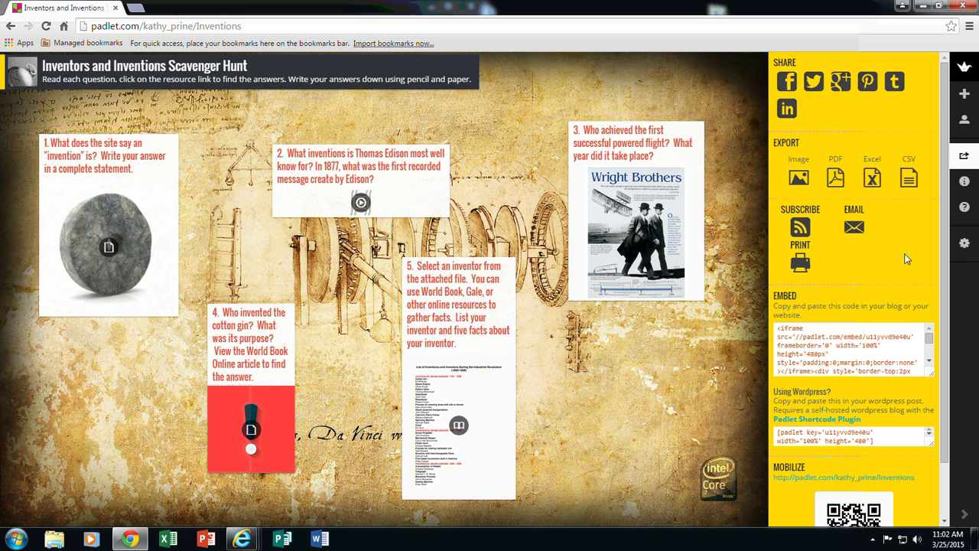
scroll(906, 259, down, 2)
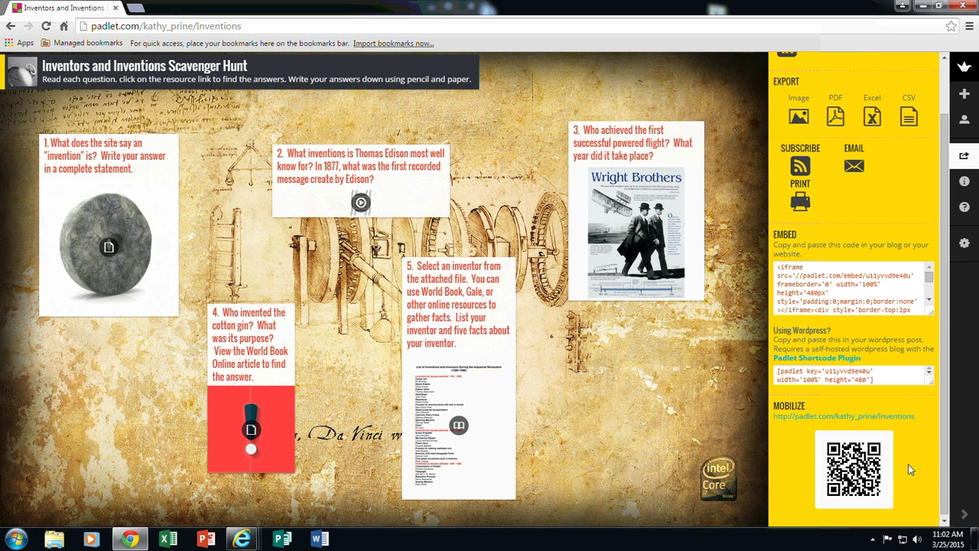
scroll(908, 466, up, 2)
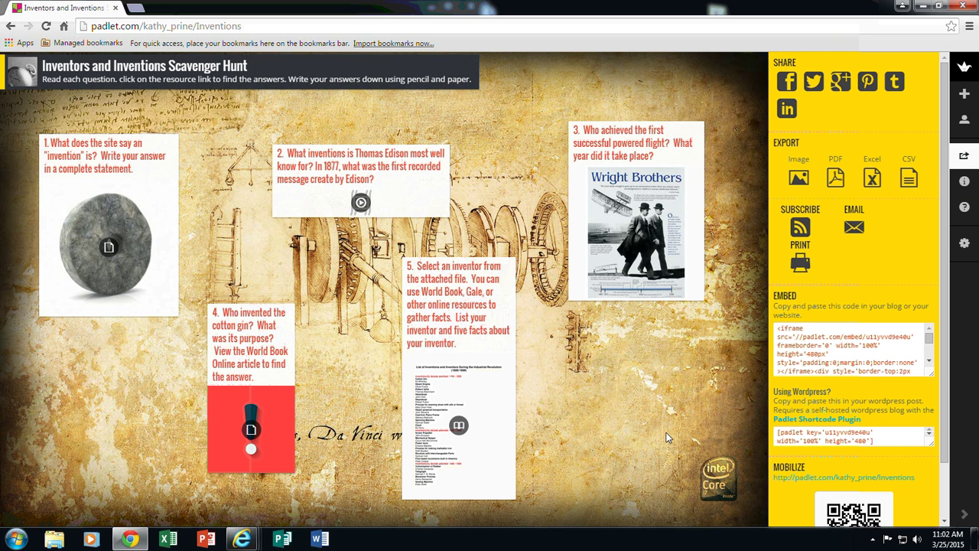
Leave the wall for the My padlets dashboard, with Inventors and Inventions Scavenger Hunt listed first.
click(966, 157)
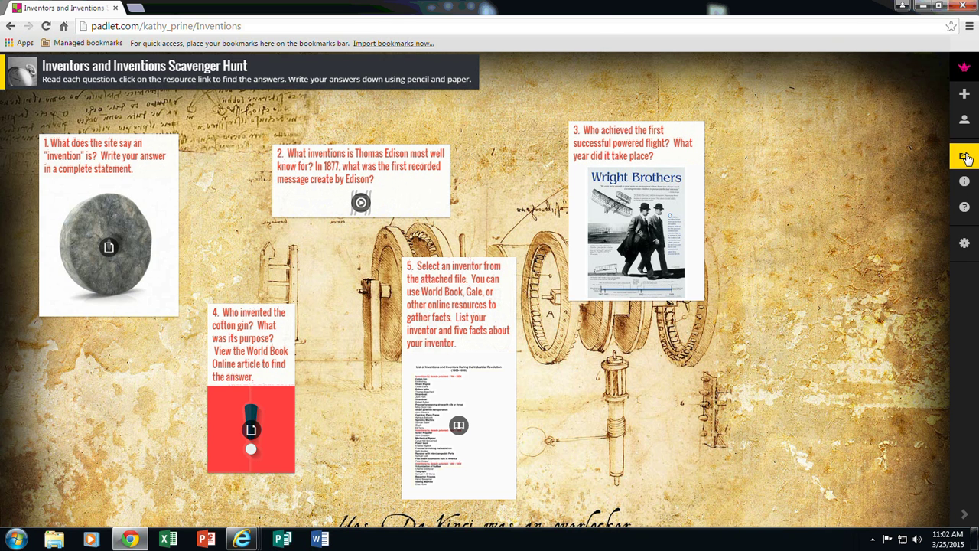
click(964, 69)
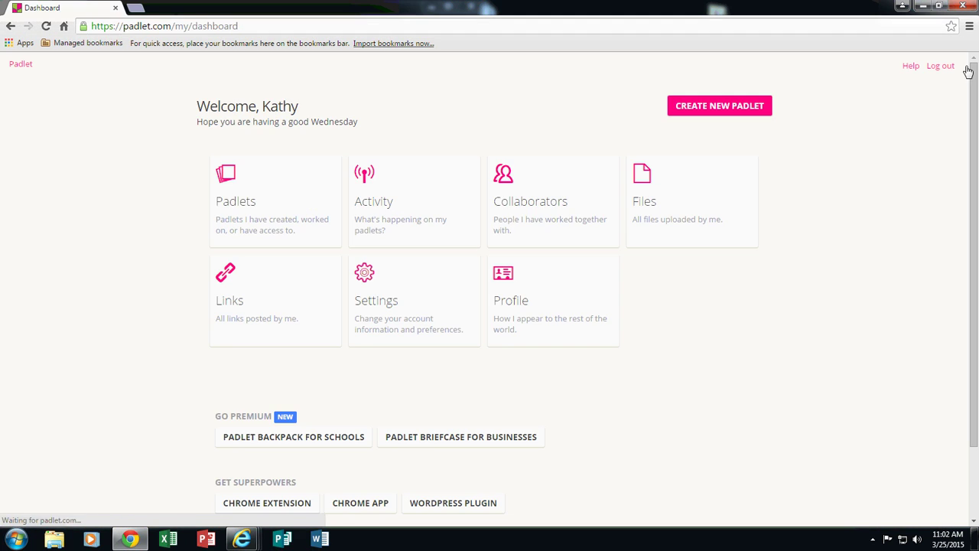
click(253, 196)
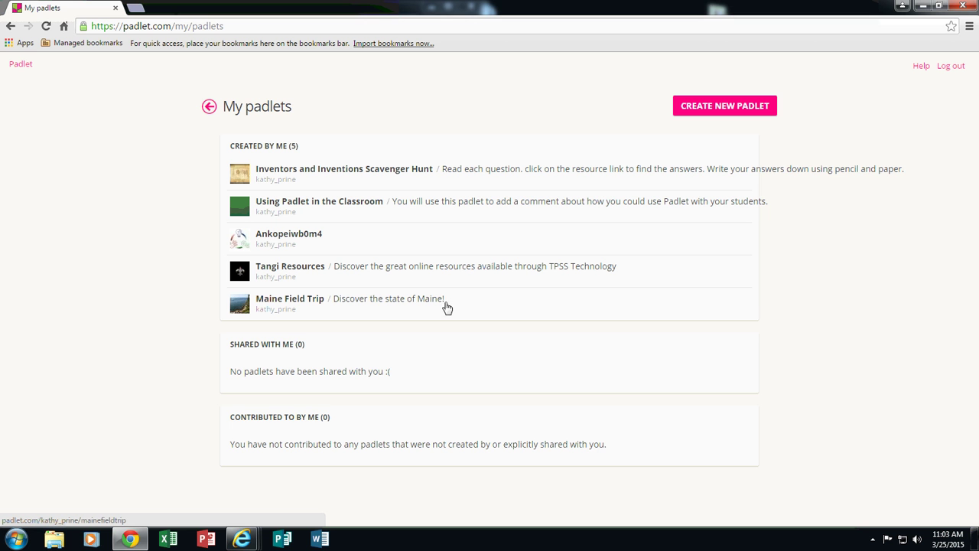
click(872, 540)
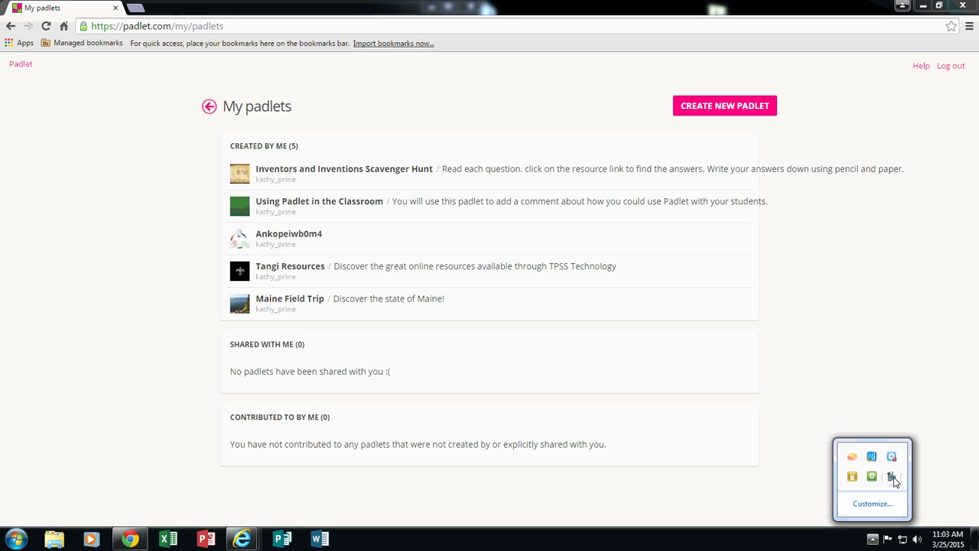